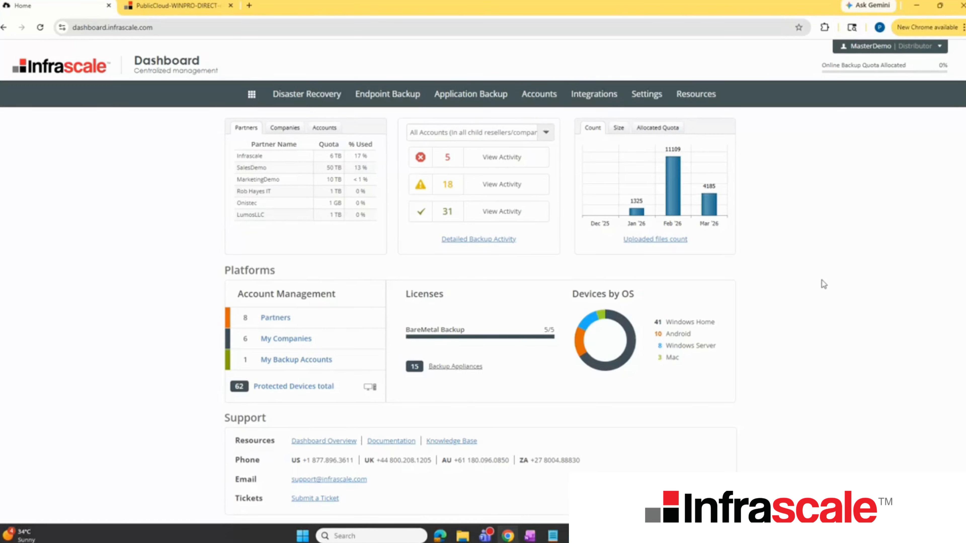
Step: From the Disaster Recovery site status list, open the primary management console of the lab1880 appliance
{"action": "mouse_move", "coordinate": [289, 89]}
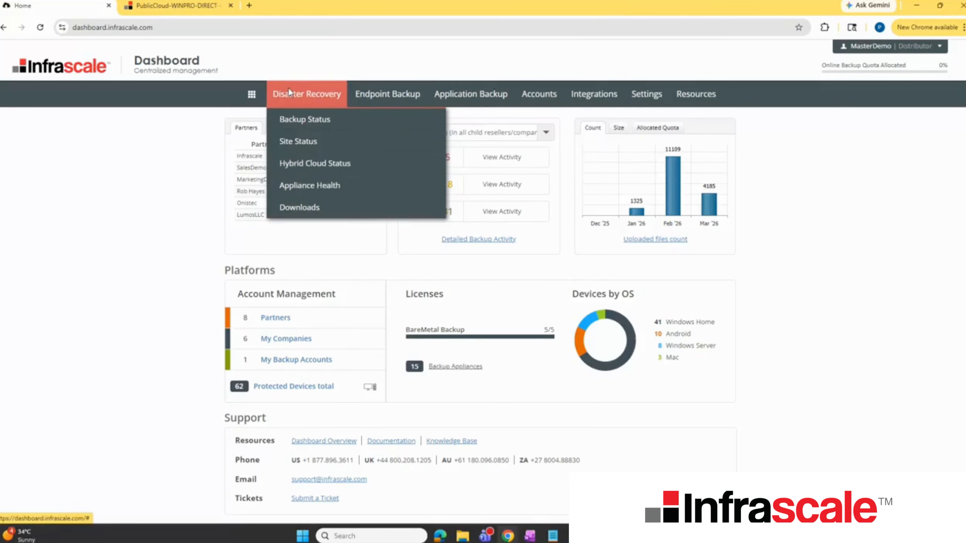
{"action": "left_click", "coordinate": [290, 141]}
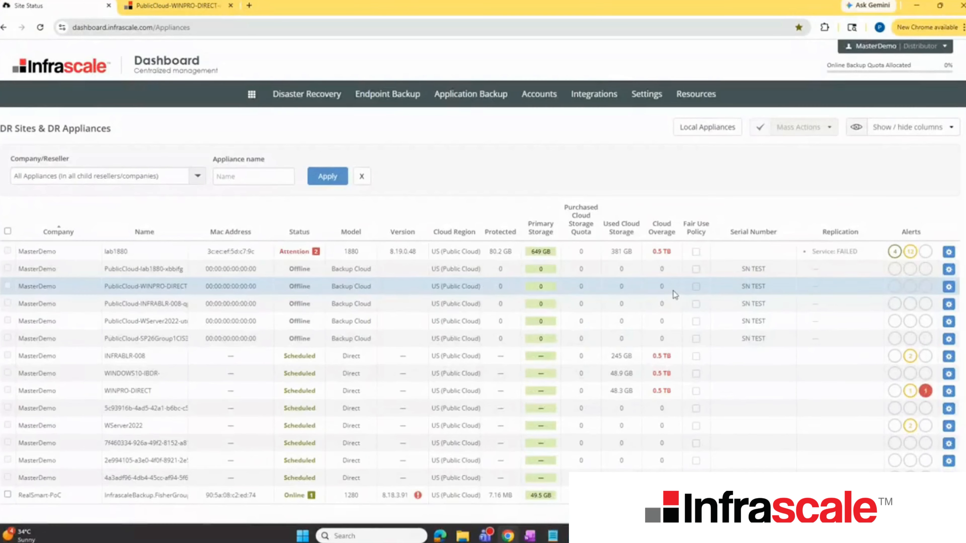
{"action": "left_click", "coordinate": [948, 254]}
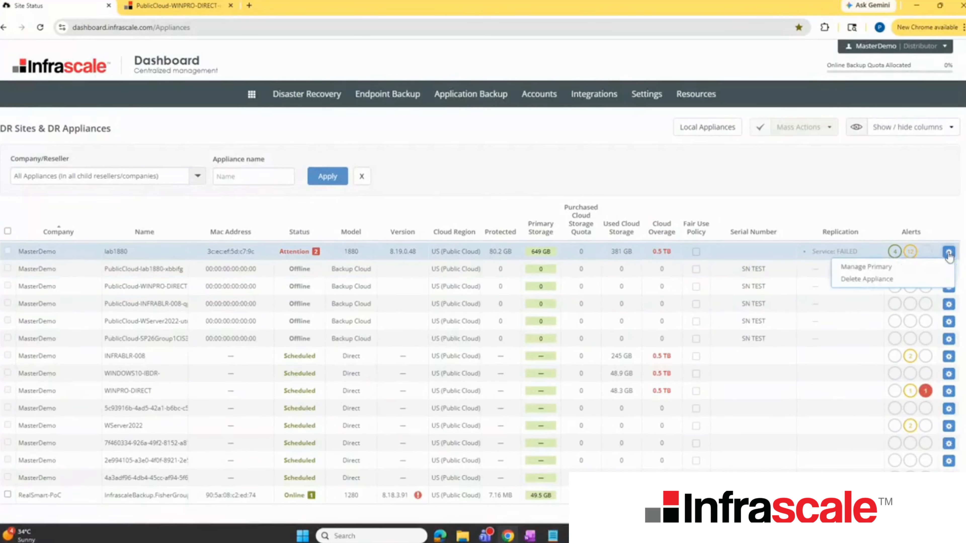
{"action": "left_click", "coordinate": [887, 267]}
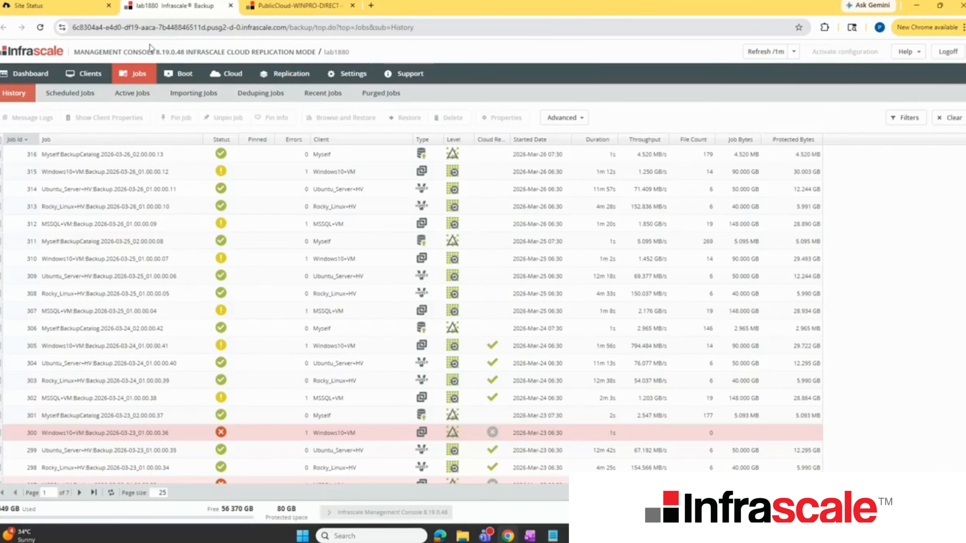
Step: Examine the appliance's dashboard with its available widgets, and the status icons in the client summary
{"action": "left_click", "coordinate": [43, 75]}
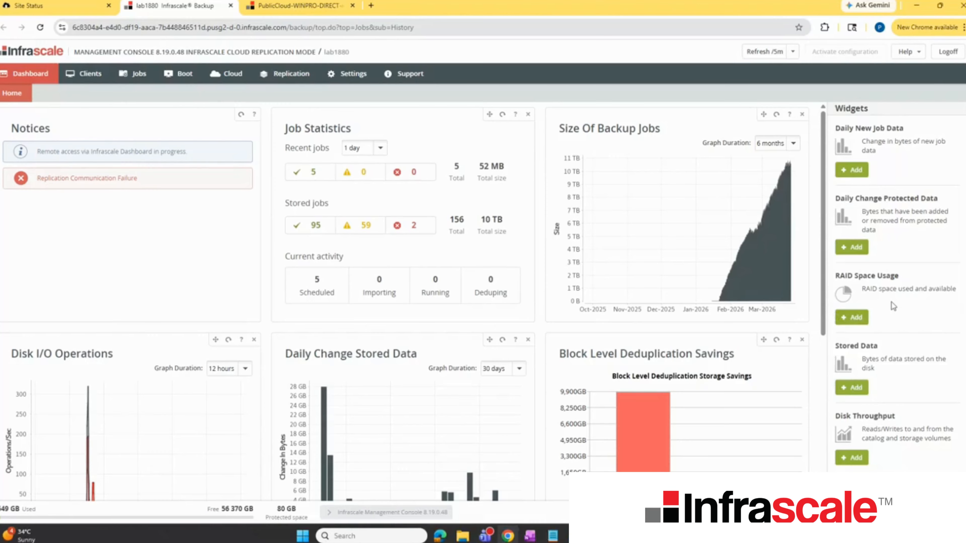
{"action": "scroll", "coordinate": [875, 290], "scroll_direction": "down", "scroll_amount": 8}
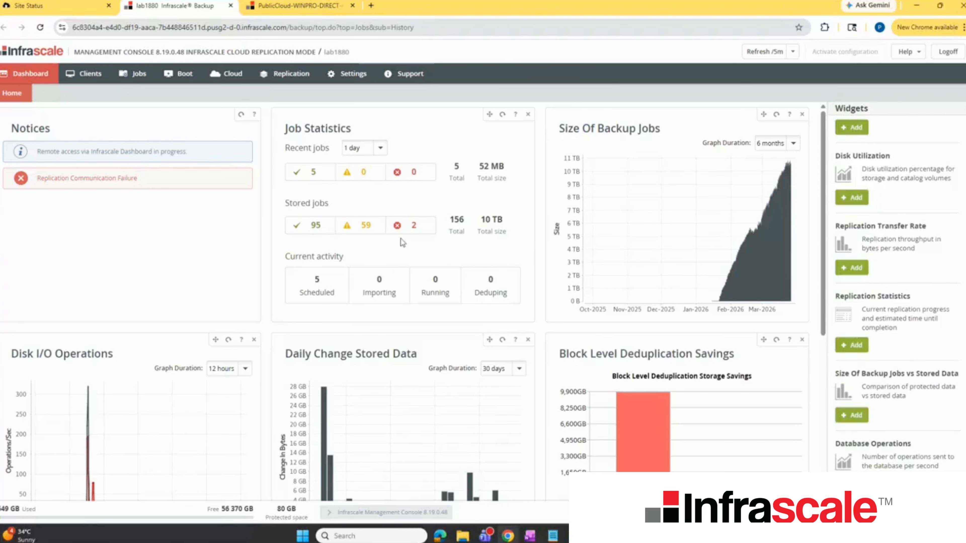
{"action": "left_click", "coordinate": [86, 76]}
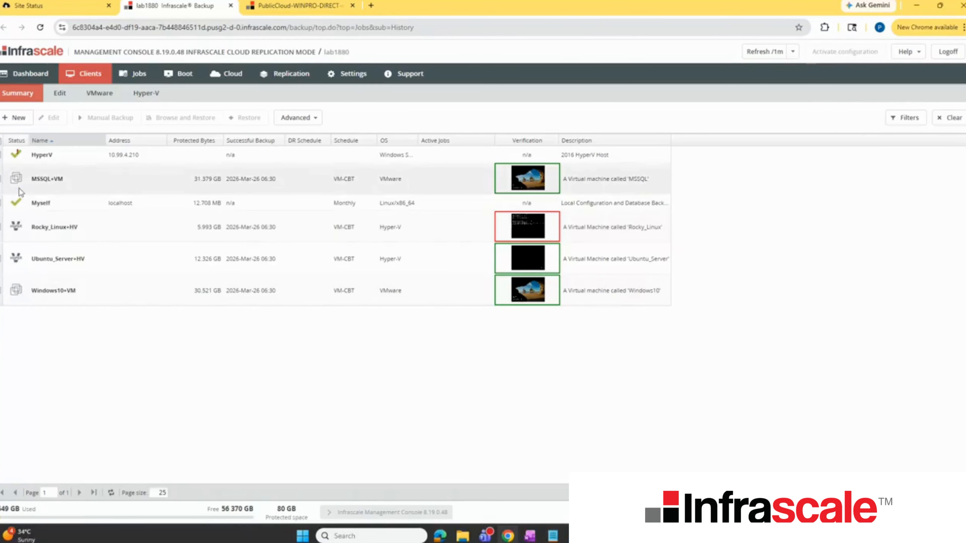
{"action": "mouse_move", "coordinate": [18, 154]}
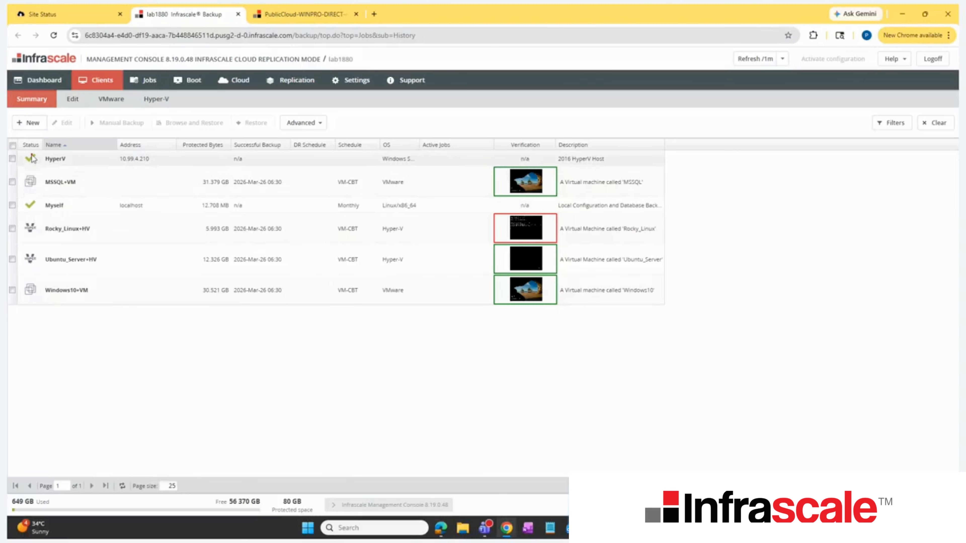
{"action": "mouse_move", "coordinate": [32, 160]}
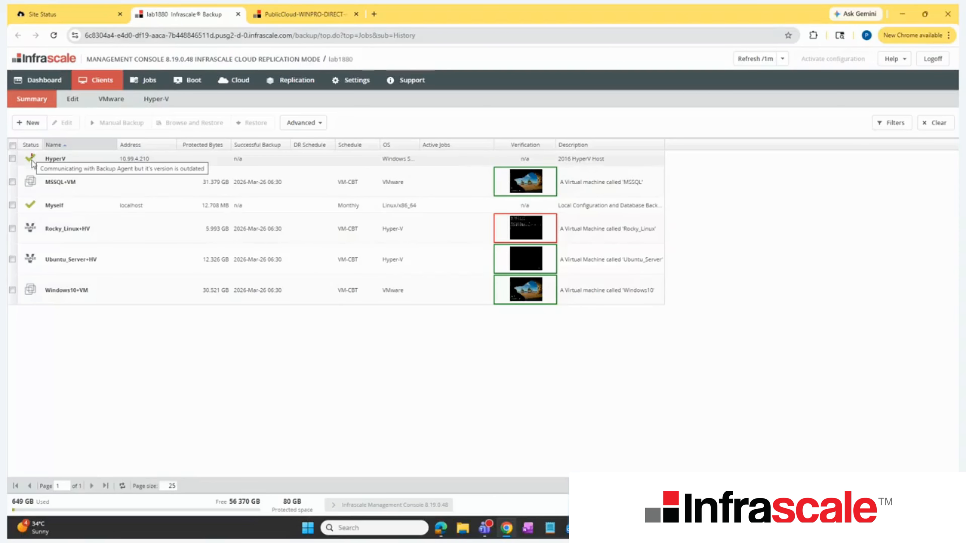
Step: Review the VMware virtual machines, including the form for adding a connection and the actions available for ATYM-Win10
{"action": "left_click", "coordinate": [115, 100]}
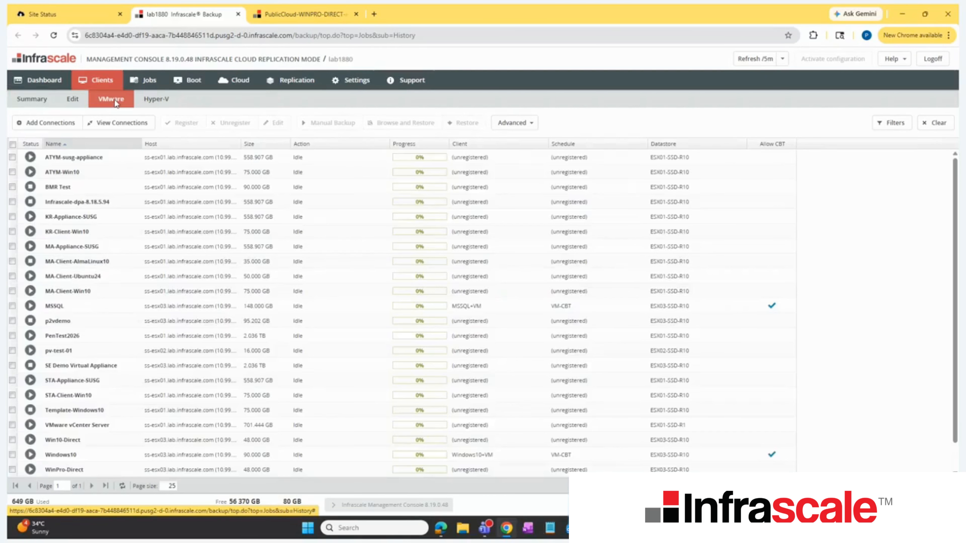
{"action": "left_click", "coordinate": [50, 122]}
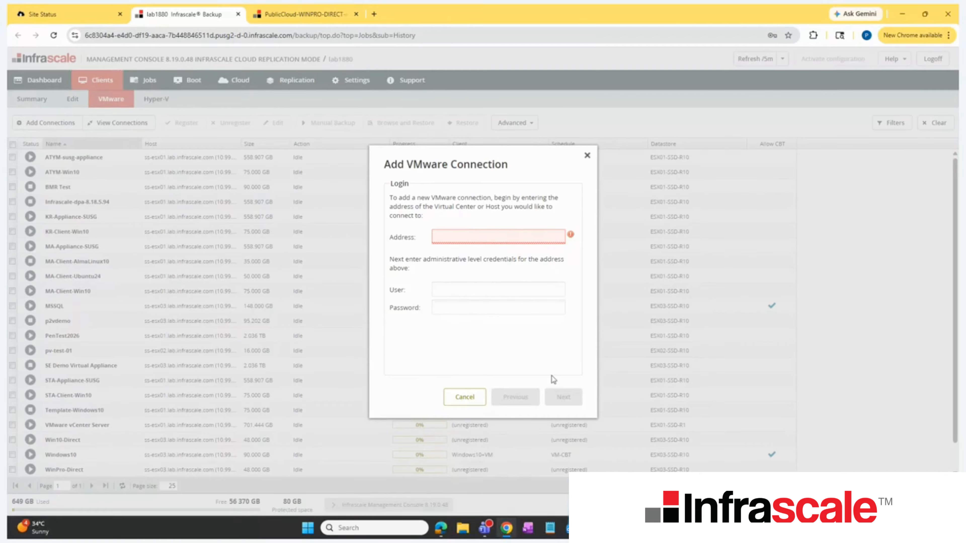
{"action": "left_click", "coordinate": [586, 156]}
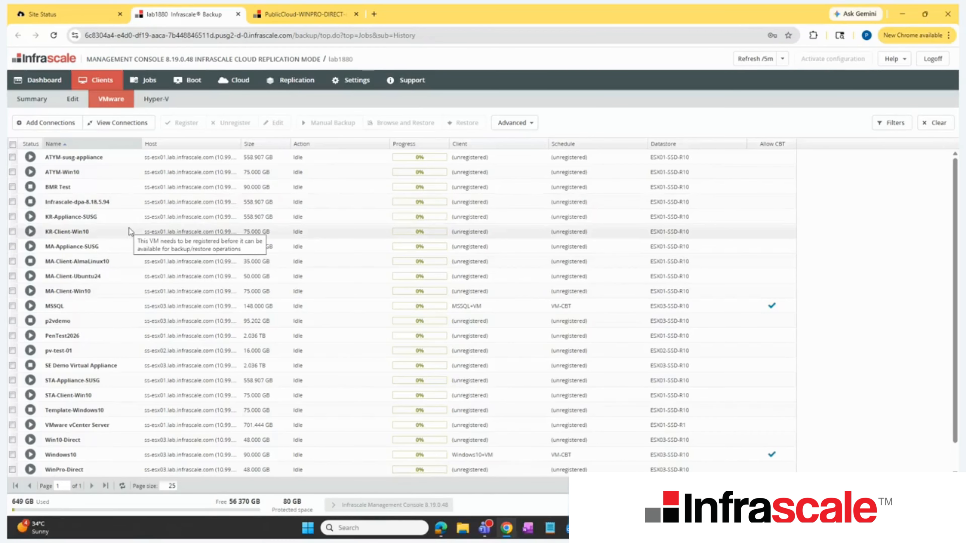
{"action": "right_click", "coordinate": [129, 172]}
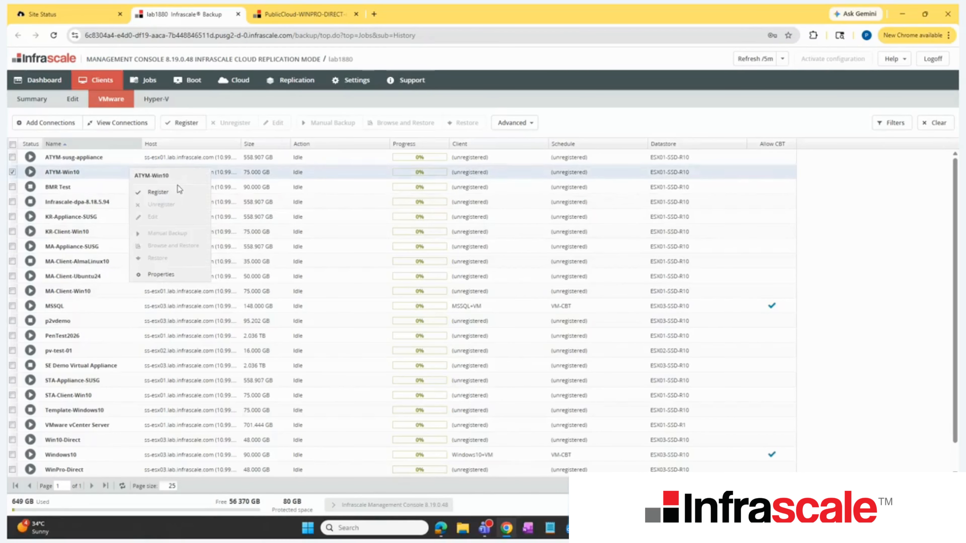
Step: Review the Hyper-V virtual machines and the actions available for Ubuntu Server
{"action": "left_click", "coordinate": [156, 99]}
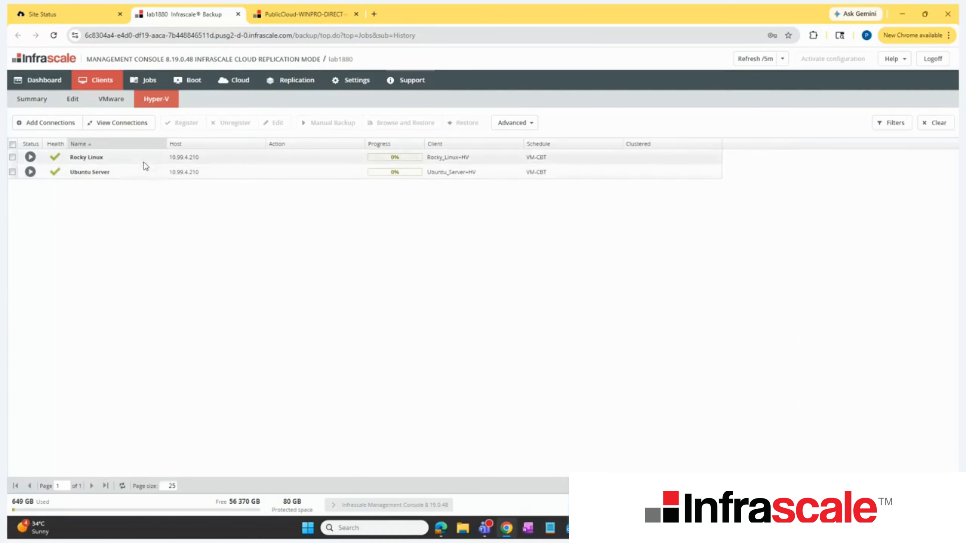
{"action": "right_click", "coordinate": [132, 175]}
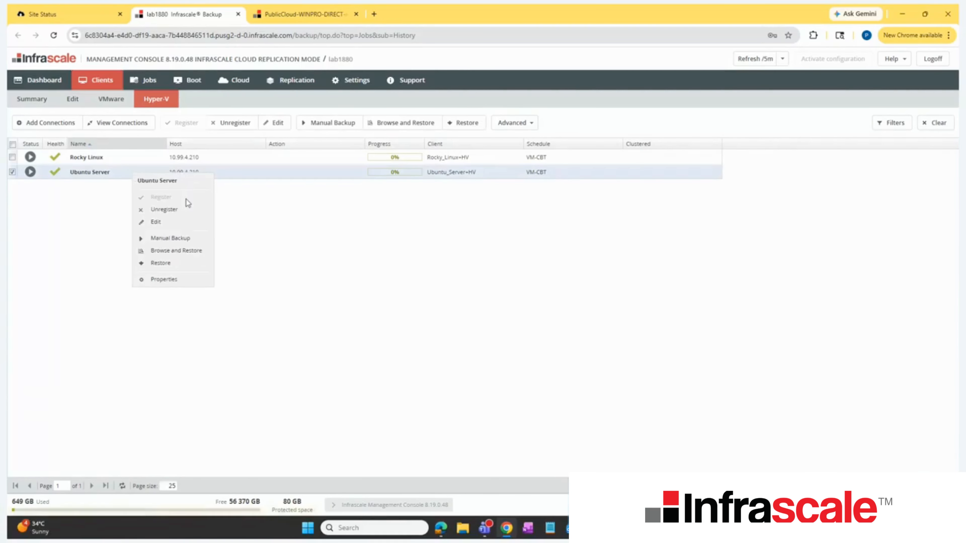
{"action": "left_click", "coordinate": [313, 236]}
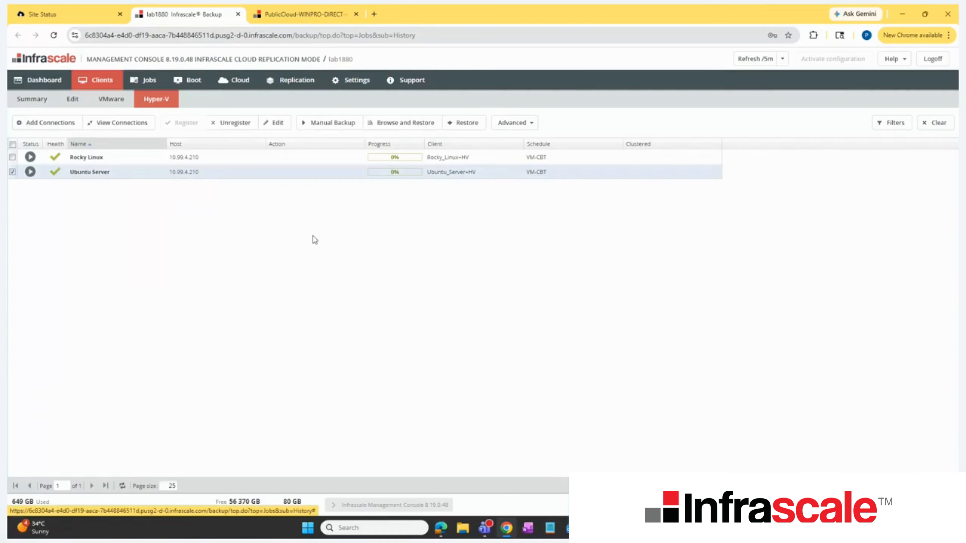
Step: Examine the backup, retention and replication settings of the MSSQL+VM and HyperV clients
{"action": "left_click", "coordinate": [38, 97]}
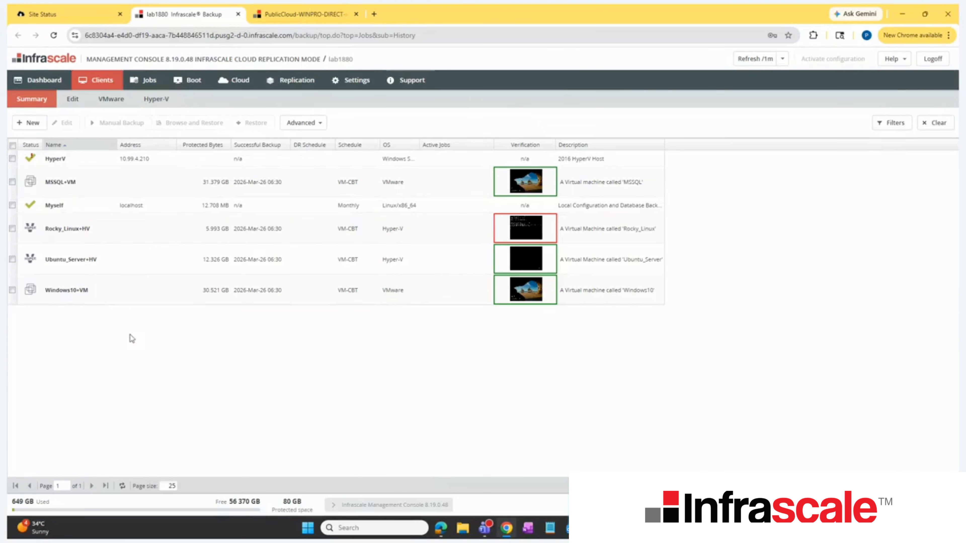
{"action": "left_click", "coordinate": [69, 100]}
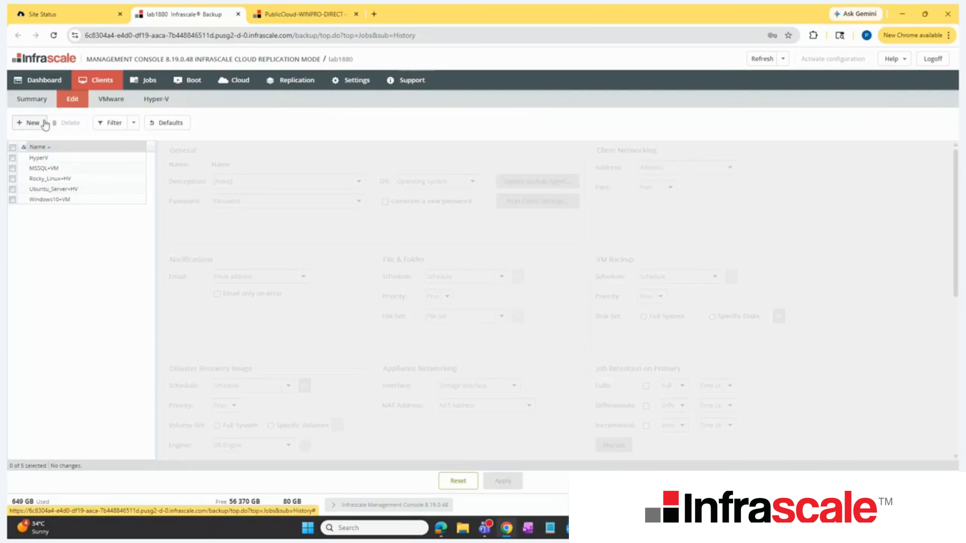
{"action": "left_click", "coordinate": [57, 171]}
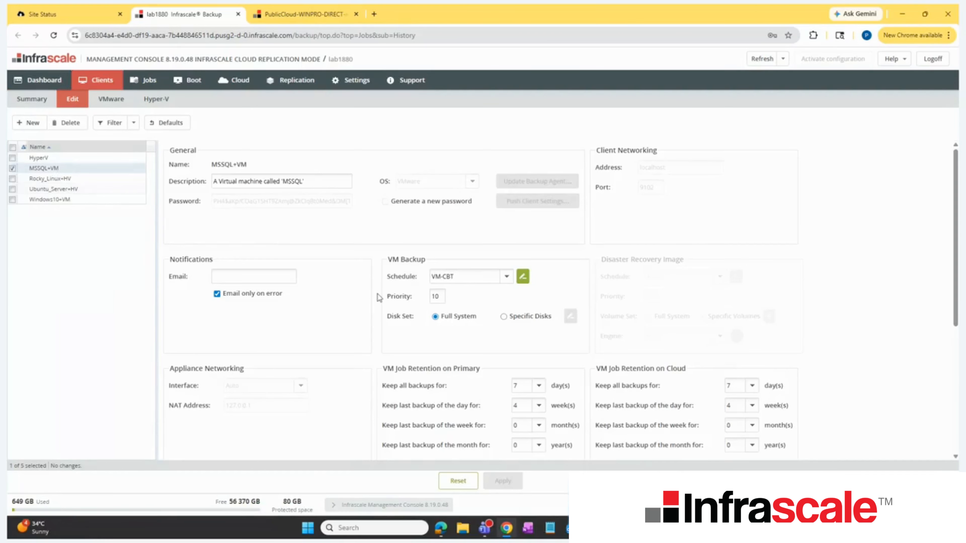
{"action": "scroll", "coordinate": [434, 275], "scroll_direction": "down", "scroll_amount": 3}
{"action": "scroll", "coordinate": [438, 247], "scroll_direction": "up", "scroll_amount": 2}
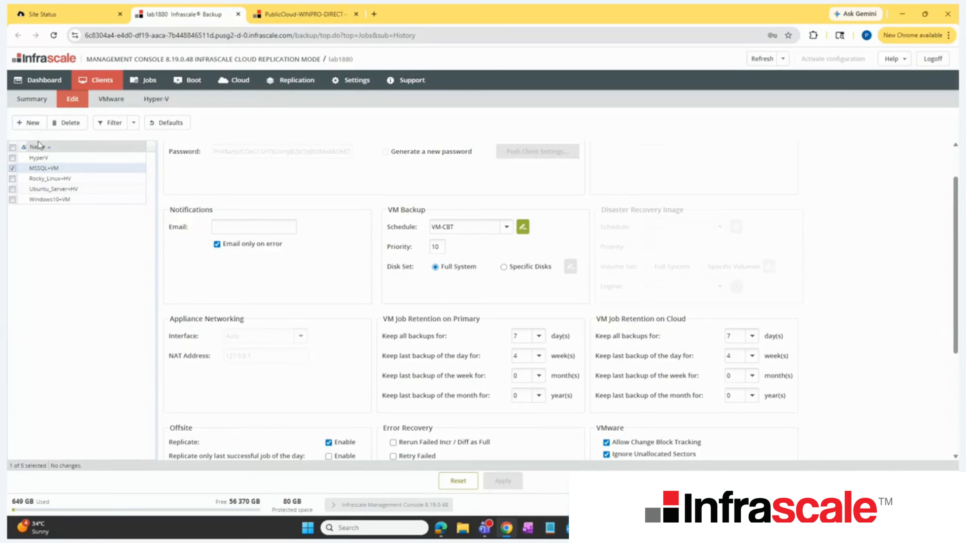
{"action": "left_click", "coordinate": [42, 158]}
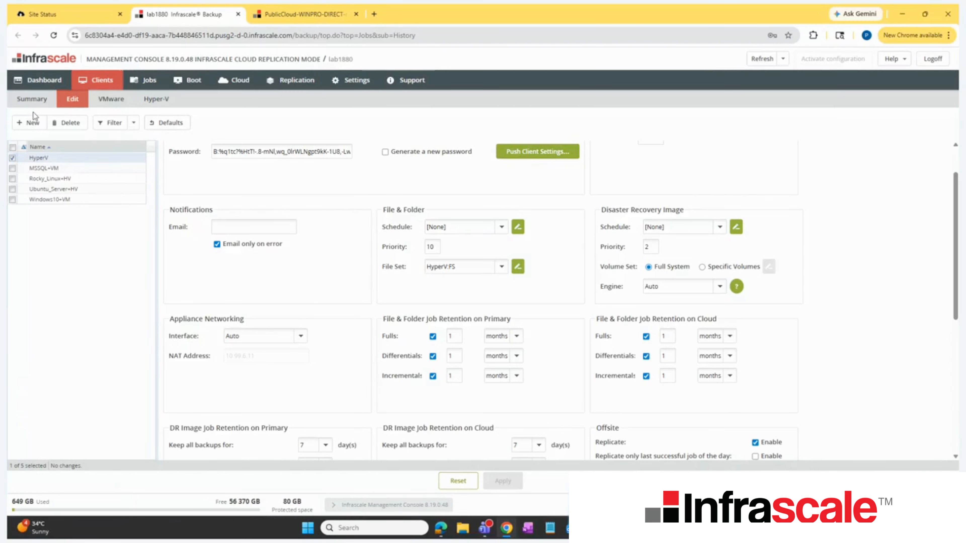
Step: Inspect the client summary's column display options and its advanced actions such as Download CSV
{"action": "left_click", "coordinate": [32, 99]}
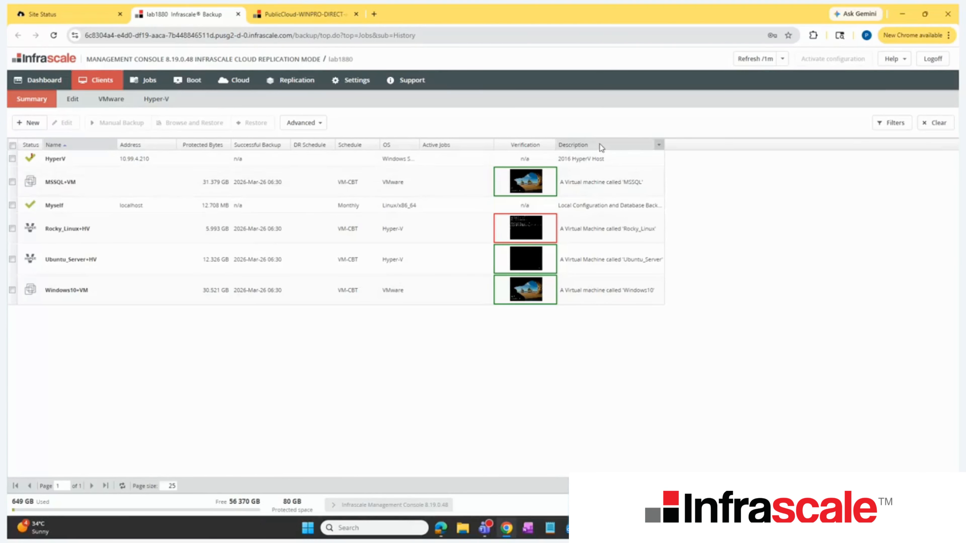
{"action": "left_click", "coordinate": [659, 147]}
{"action": "mouse_move", "coordinate": [686, 187]}
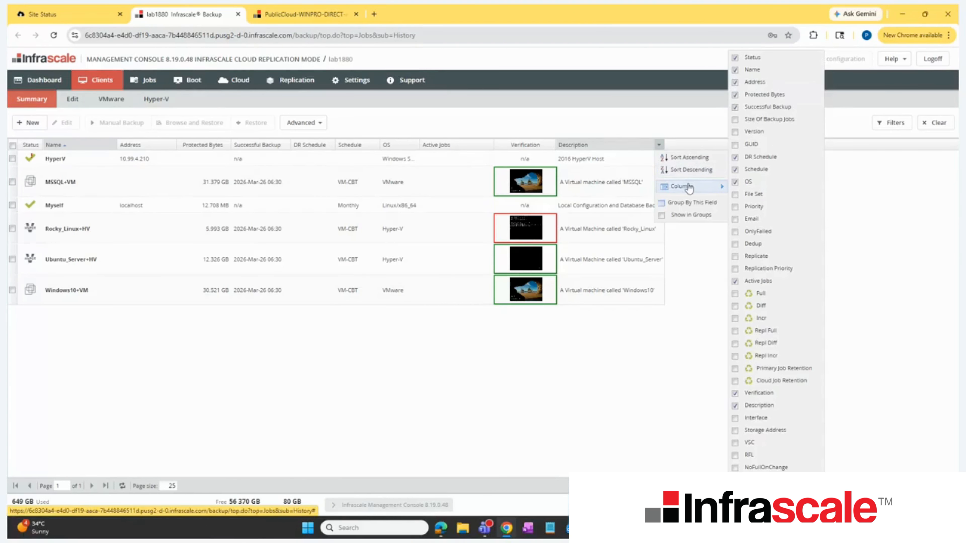
{"action": "left_click", "coordinate": [320, 123]}
{"action": "left_click", "coordinate": [320, 123]}
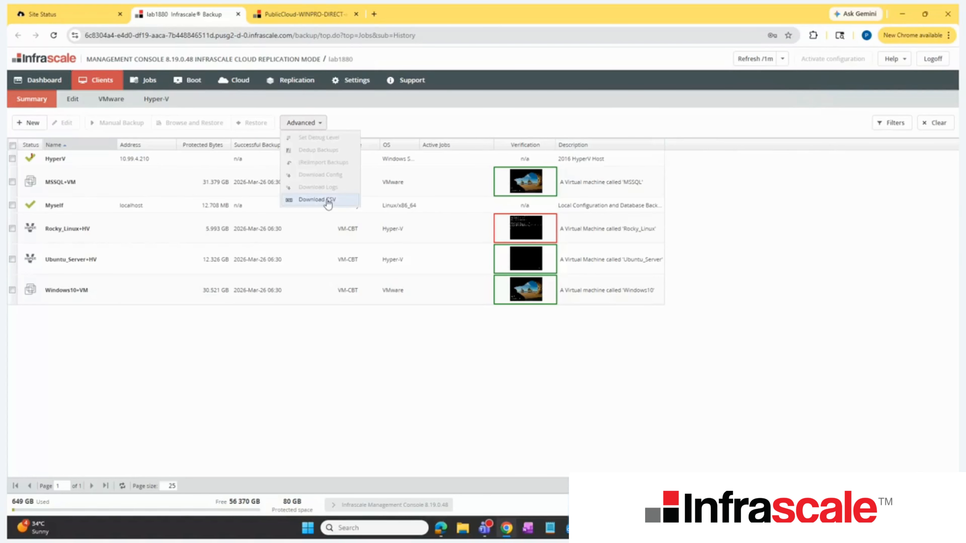
{"action": "left_click", "coordinate": [505, 386]}
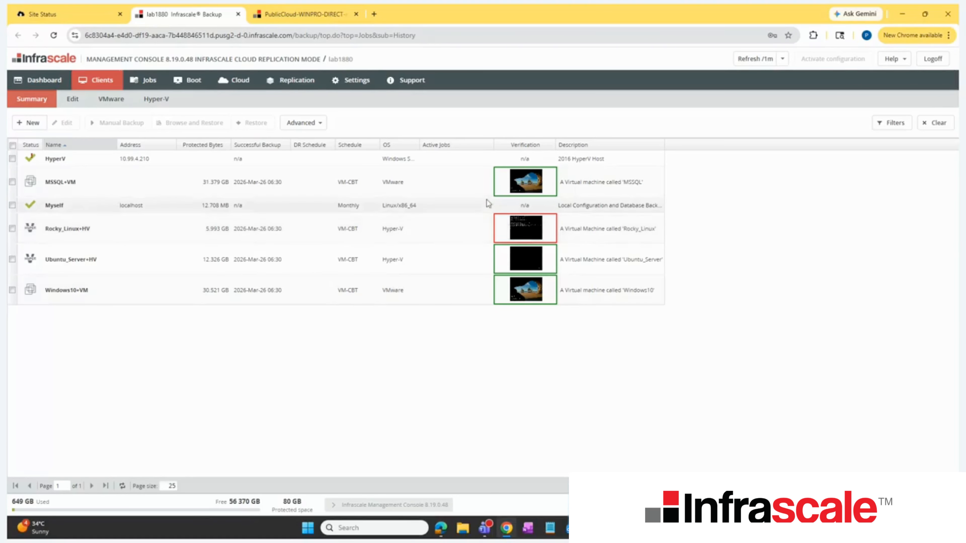
Step: Look over the support tunnel, diagnostic log and support request options, and return to the client summary
{"action": "left_click", "coordinate": [409, 83]}
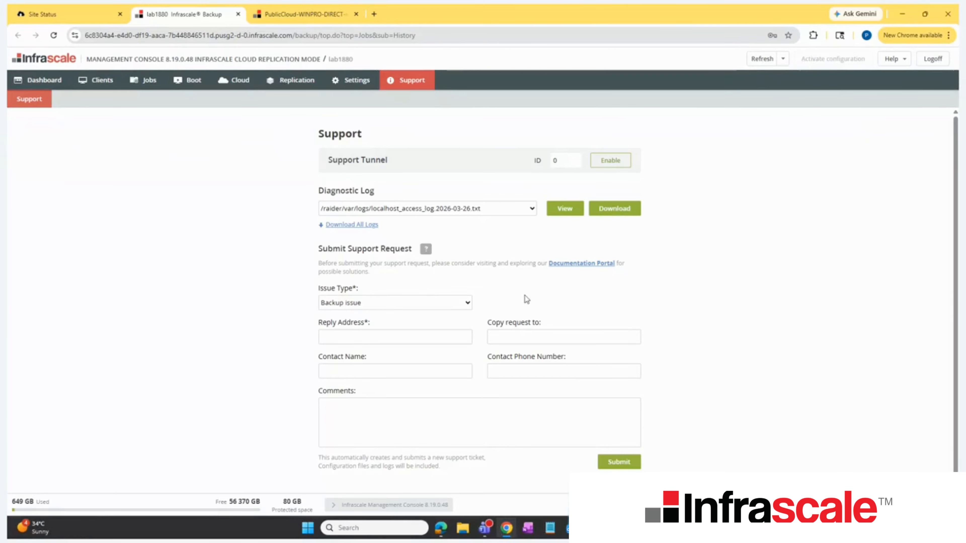
{"action": "left_click", "coordinate": [97, 80]}
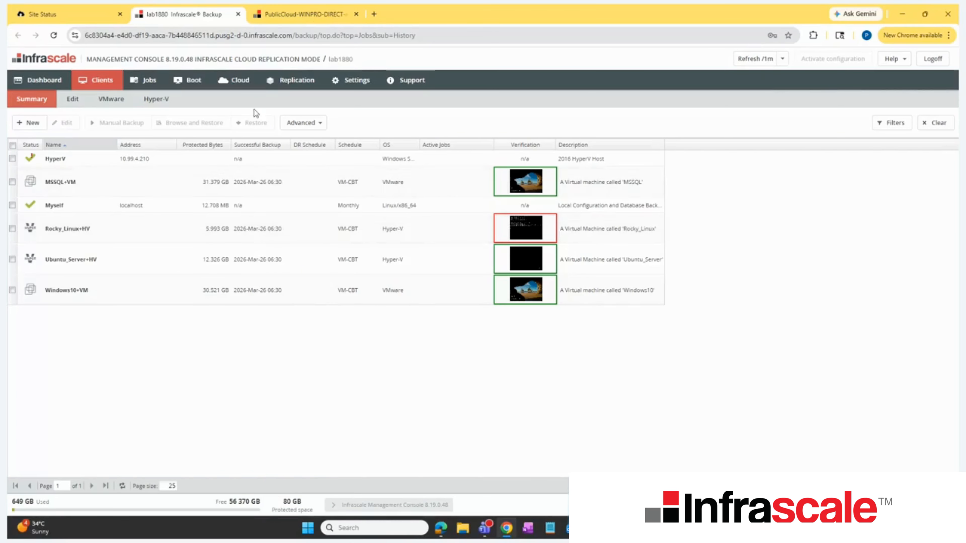
Step: Review the appliance's replicated jobs, replication mode and options, and replication status
{"action": "left_click", "coordinate": [291, 81]}
{"action": "left_click", "coordinate": [140, 99]}
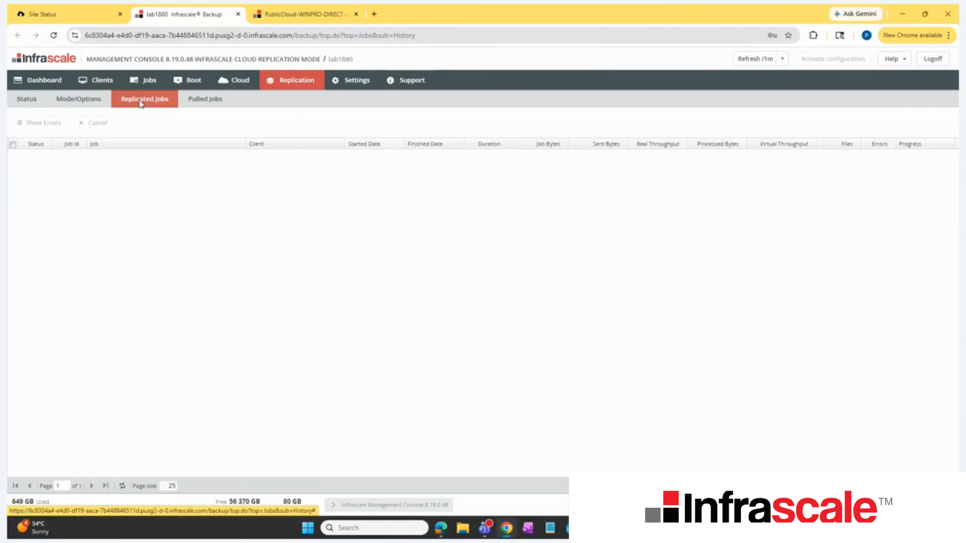
{"action": "left_click", "coordinate": [95, 101]}
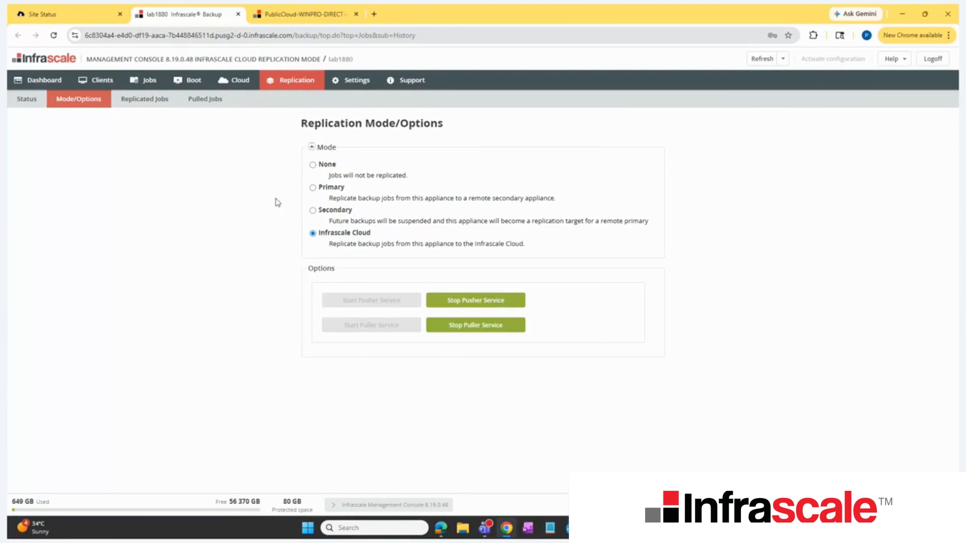
{"action": "left_click", "coordinate": [140, 109]}
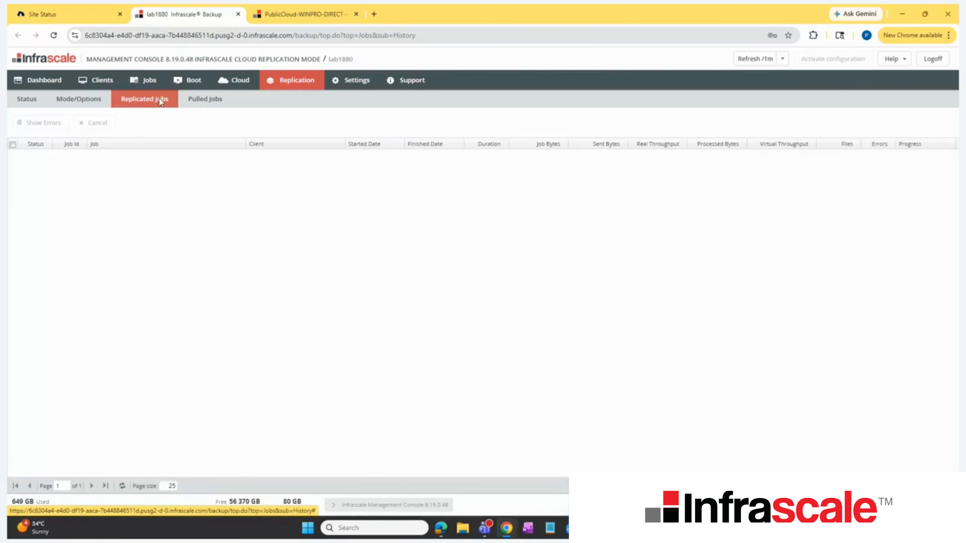
{"action": "left_click", "coordinate": [39, 102]}
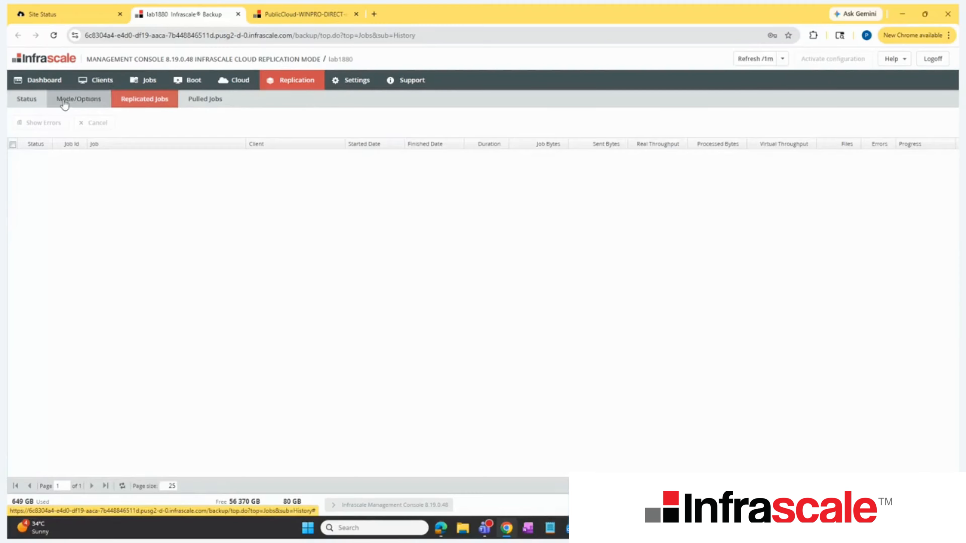
{"action": "left_click", "coordinate": [62, 103]}
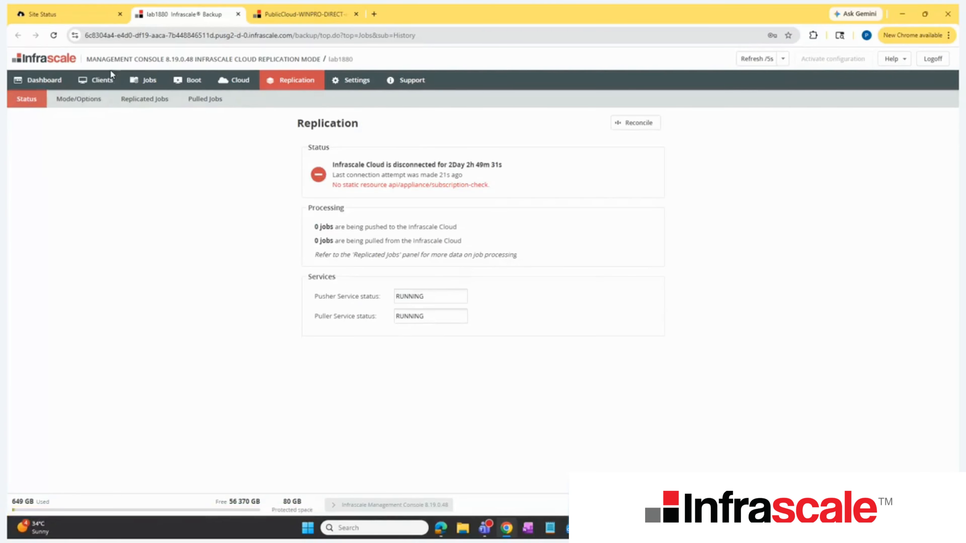
Step: Check the backup and restore actions available for the Rocky_Linux+HV client in the client summary
{"action": "left_click", "coordinate": [100, 78]}
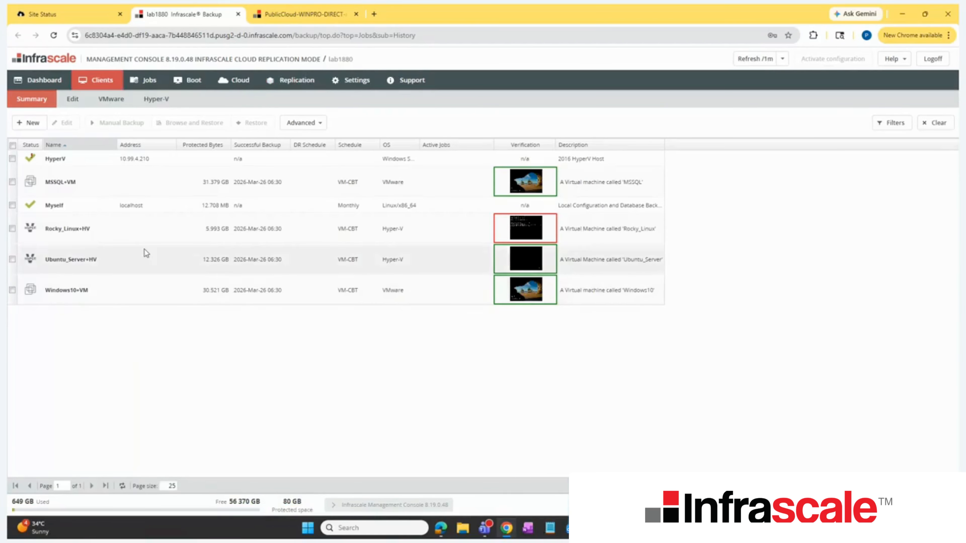
{"action": "right_click", "coordinate": [149, 229]}
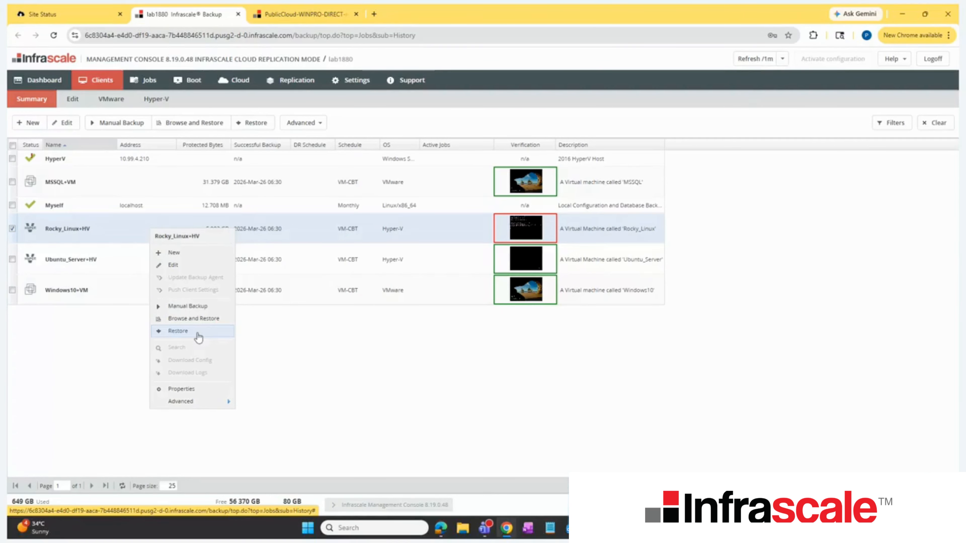
{"action": "left_click", "coordinate": [312, 373]}
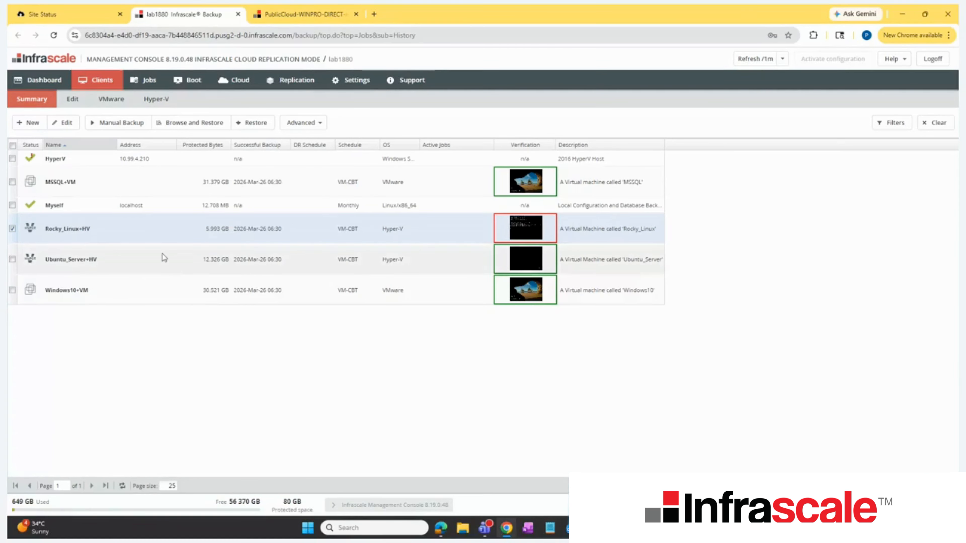
Step: Start the local boot wizard for the MSSQL+VM client and continue to its VM configuration
{"action": "left_click", "coordinate": [182, 79]}
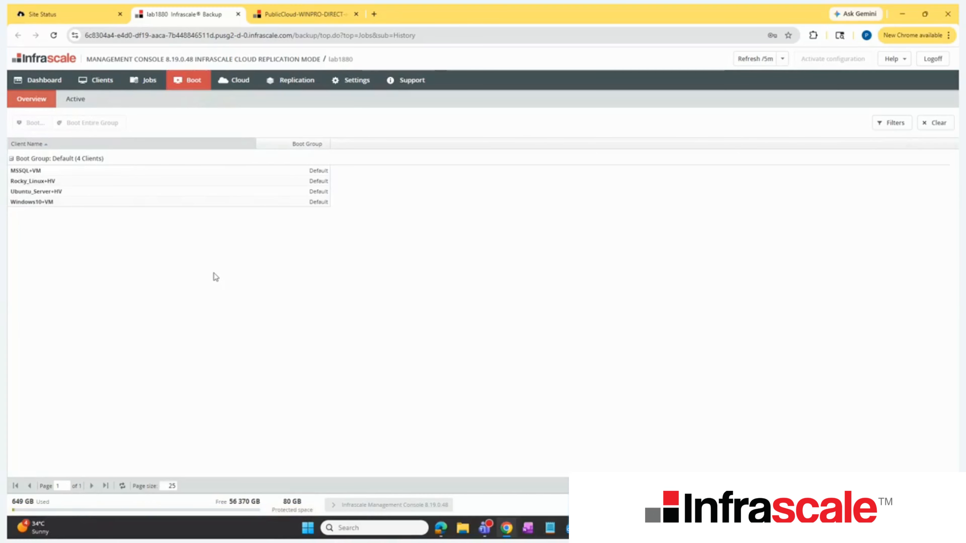
{"action": "left_click", "coordinate": [65, 174]}
{"action": "right_click", "coordinate": [65, 174]}
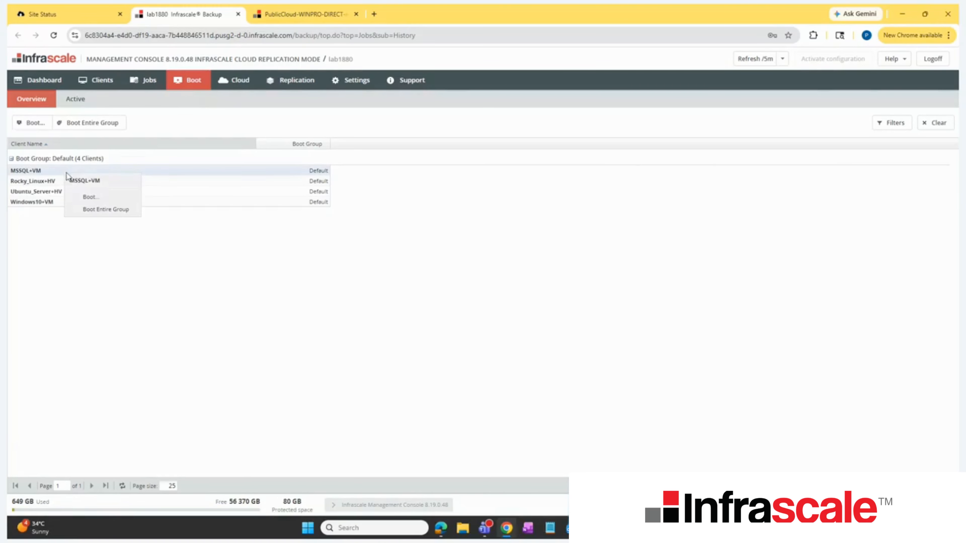
{"action": "left_click", "coordinate": [105, 221]}
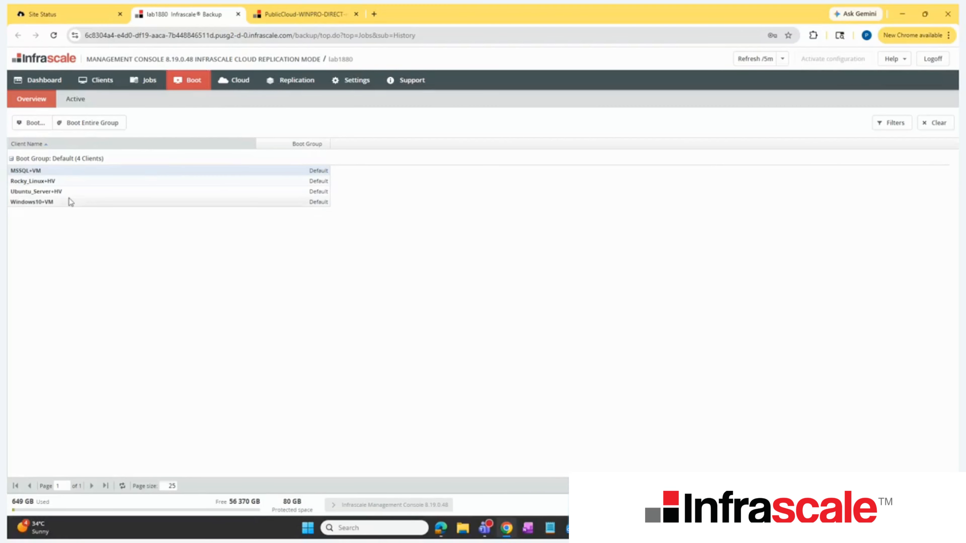
{"action": "right_click", "coordinate": [58, 171]}
{"action": "left_click", "coordinate": [85, 196]}
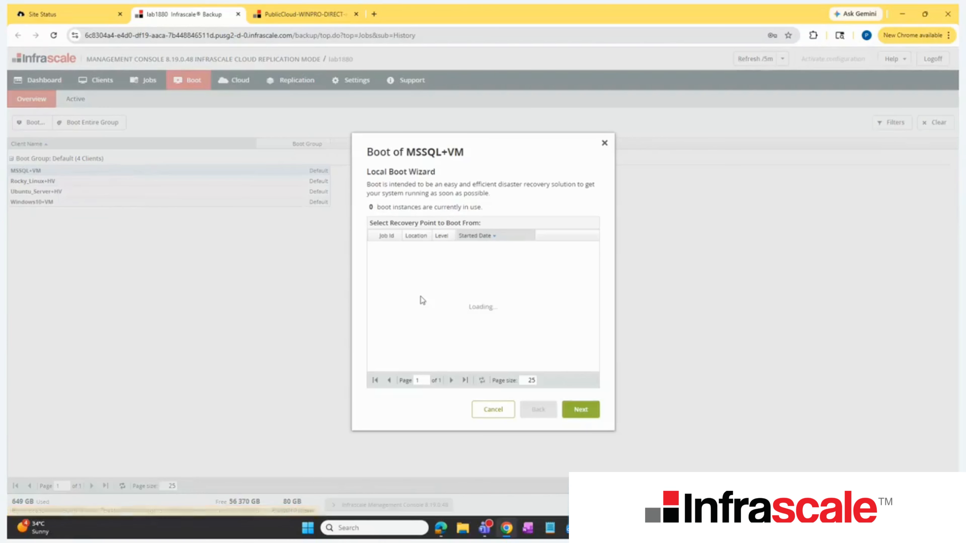
{"action": "left_click", "coordinate": [581, 409]}
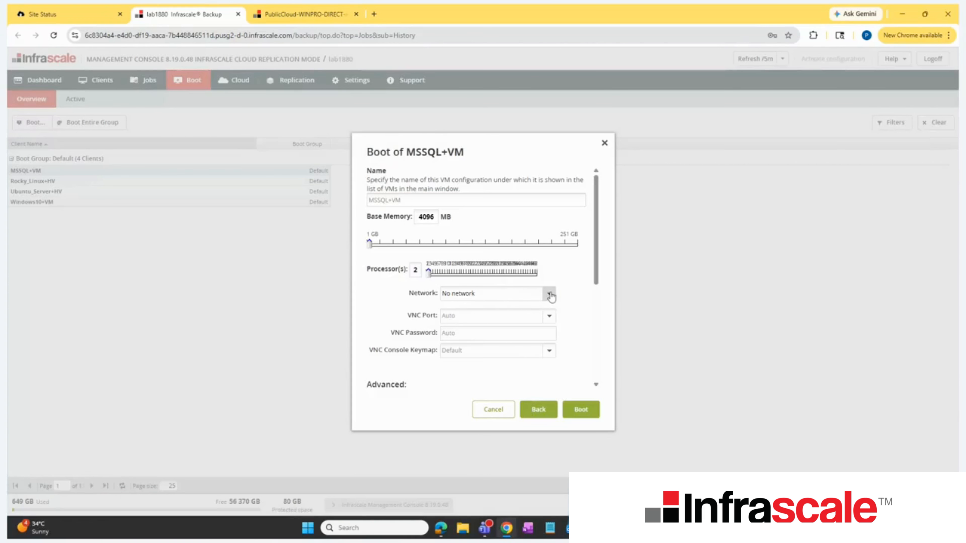
Step: Set the MSSQL+VM boot's network to Bridged on eno1np0, boot it, and select it among the active boots
{"action": "left_click", "coordinate": [549, 294]}
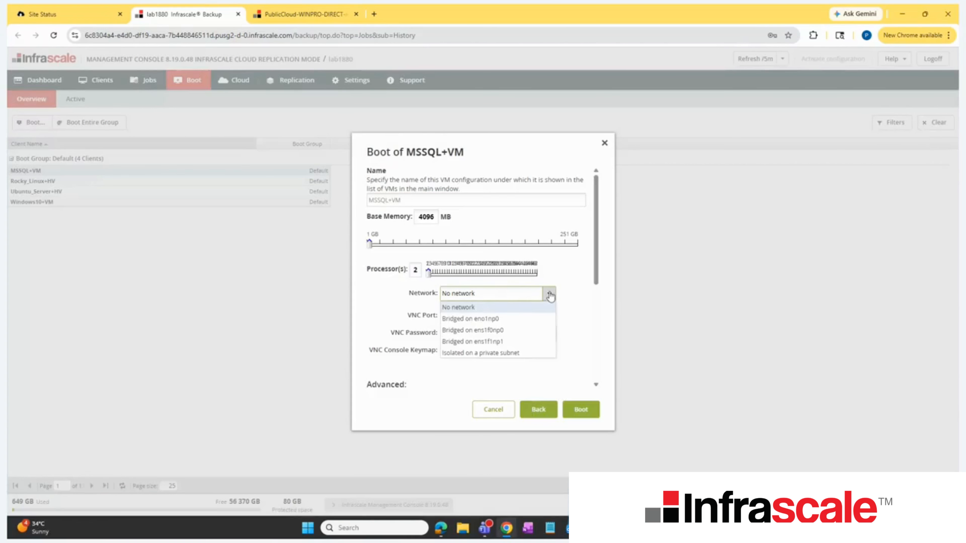
{"action": "left_click", "coordinate": [513, 322]}
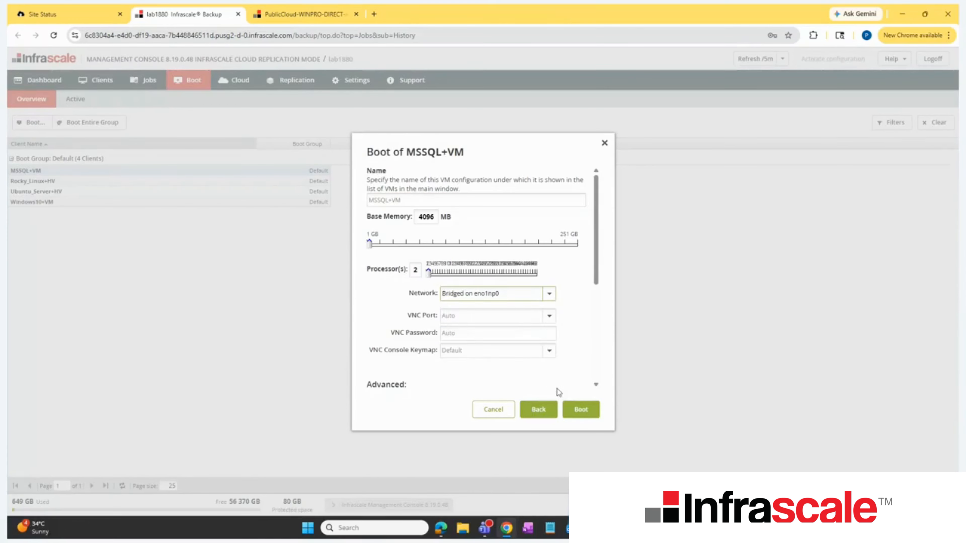
{"action": "scroll", "coordinate": [547, 339], "scroll_direction": "down", "scroll_amount": 5}
{"action": "left_click", "coordinate": [549, 331]}
{"action": "left_click", "coordinate": [549, 313]}
{"action": "left_click", "coordinate": [550, 313]}
{"action": "left_click", "coordinate": [550, 314]}
{"action": "left_click", "coordinate": [495, 338]}
{"action": "left_click", "coordinate": [577, 409]}
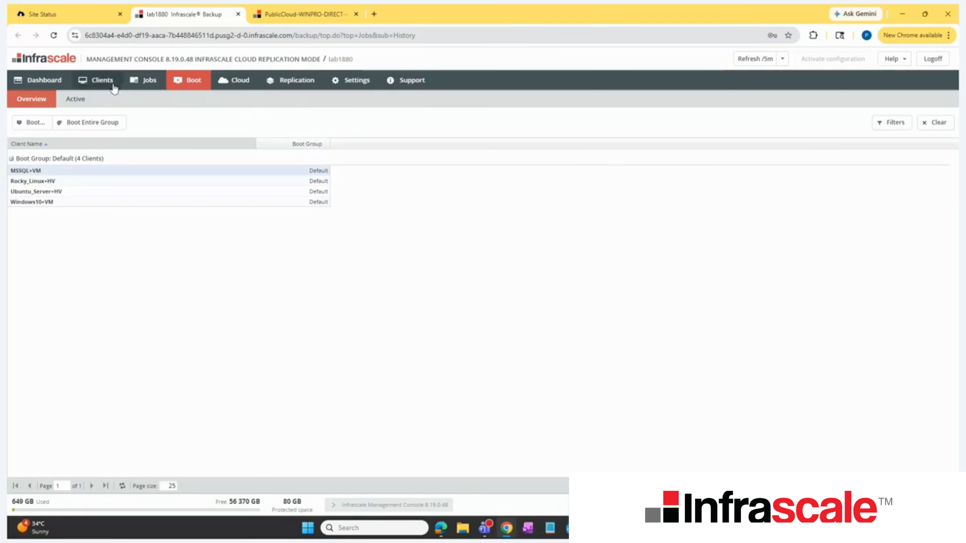
{"action": "left_click", "coordinate": [72, 99]}
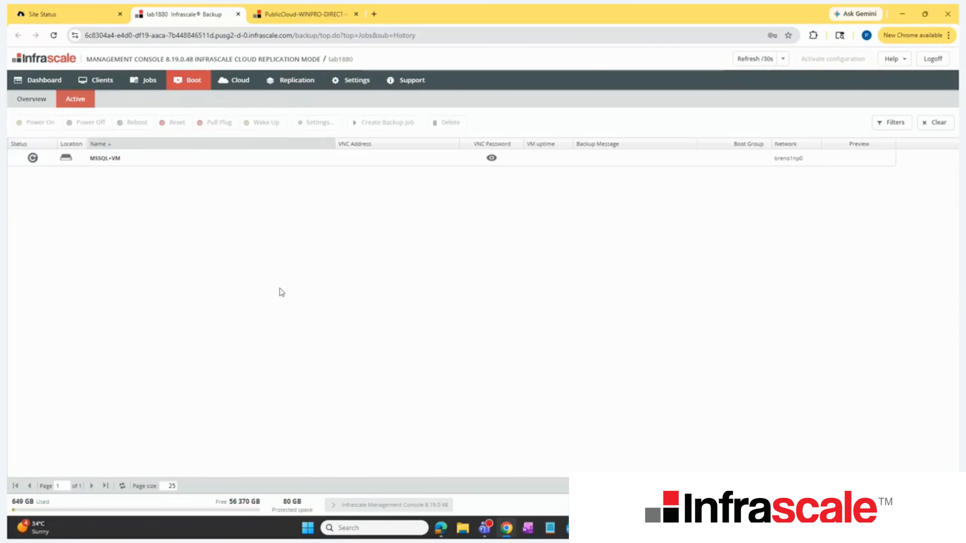
{"action": "left_click", "coordinate": [165, 161]}
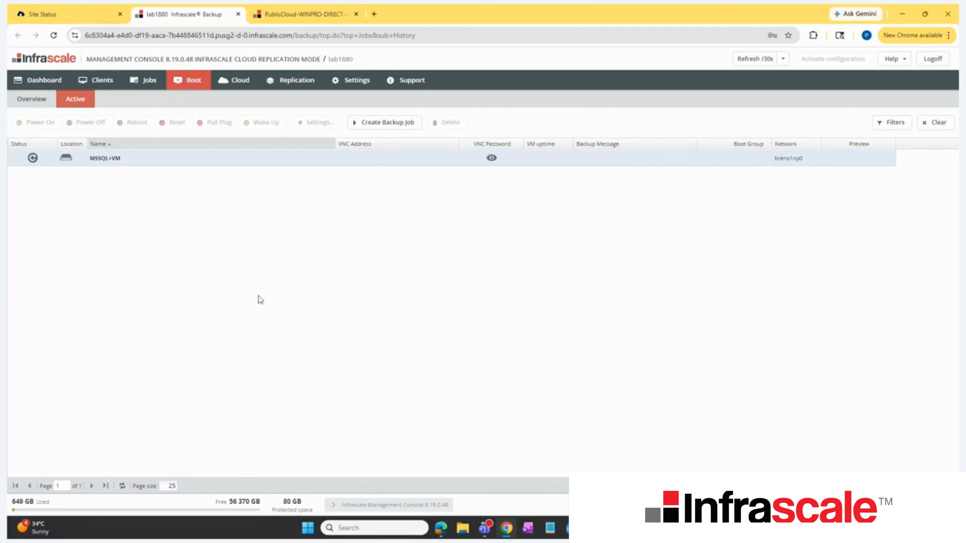
Step: Switch to the Infrascale Dashboard and open the management console of the running PublicCloud-lab1880-xbbifg DR run from Hybrid Cloud Status
{"action": "left_click", "coordinate": [70, 17]}
{"action": "left_click", "coordinate": [306, 100]}
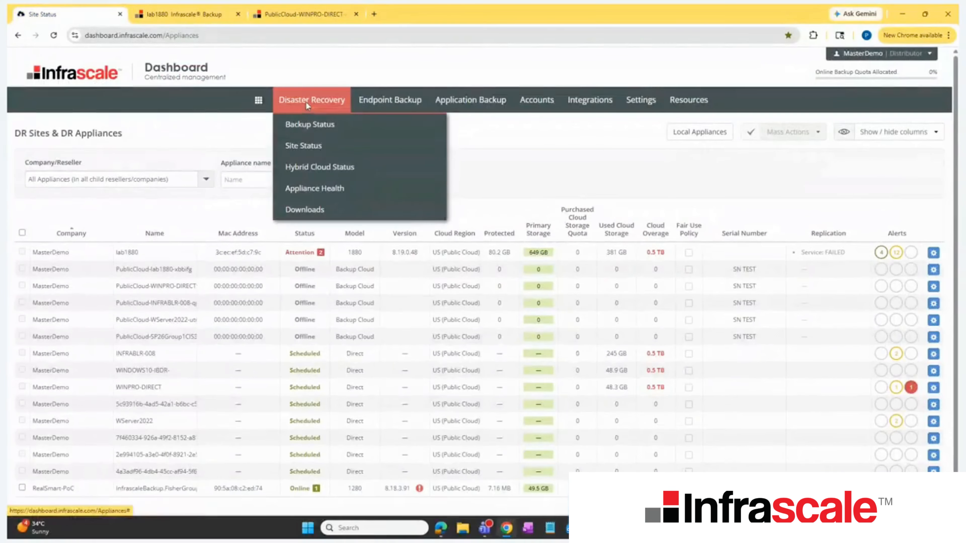
{"action": "left_click", "coordinate": [323, 172]}
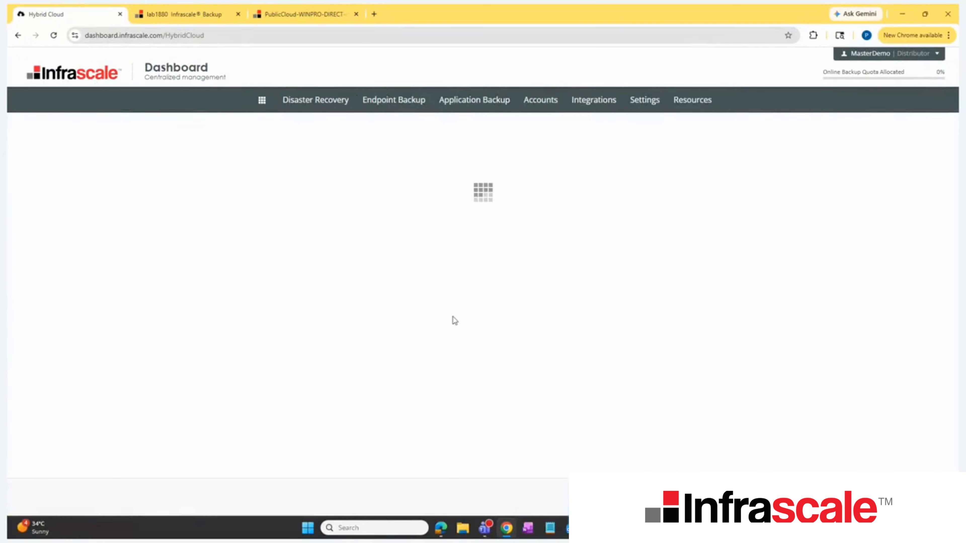
{"action": "left_click", "coordinate": [194, 148]}
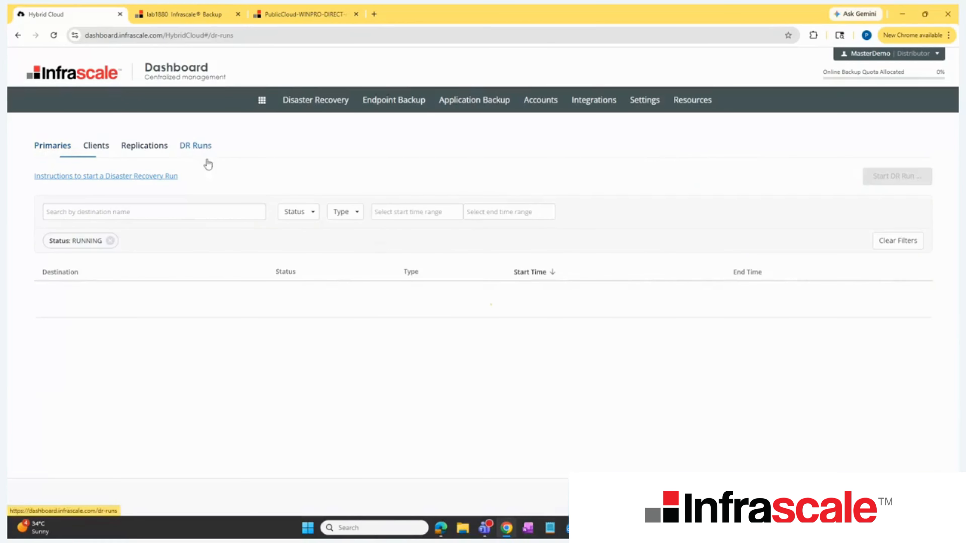
{"action": "left_click", "coordinate": [302, 342]}
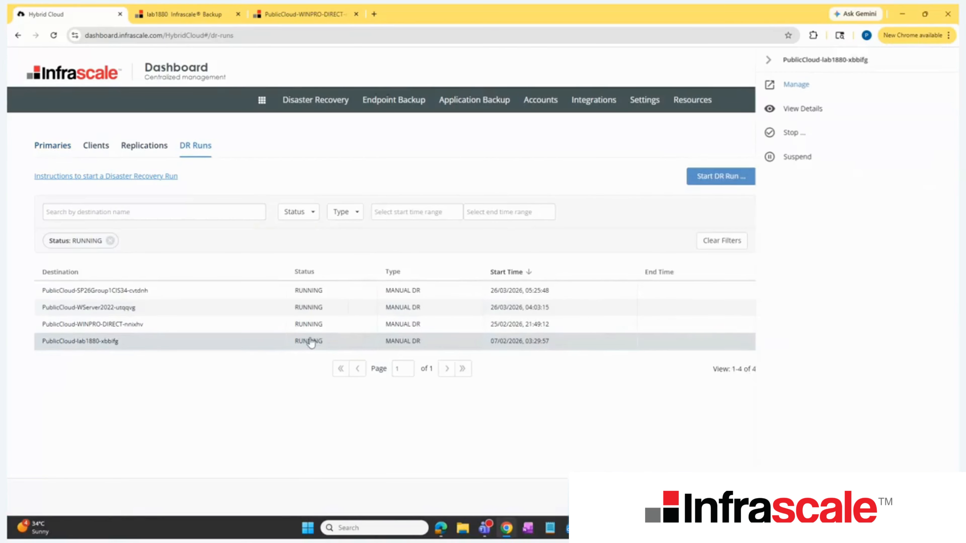
{"action": "left_click", "coordinate": [798, 91]}
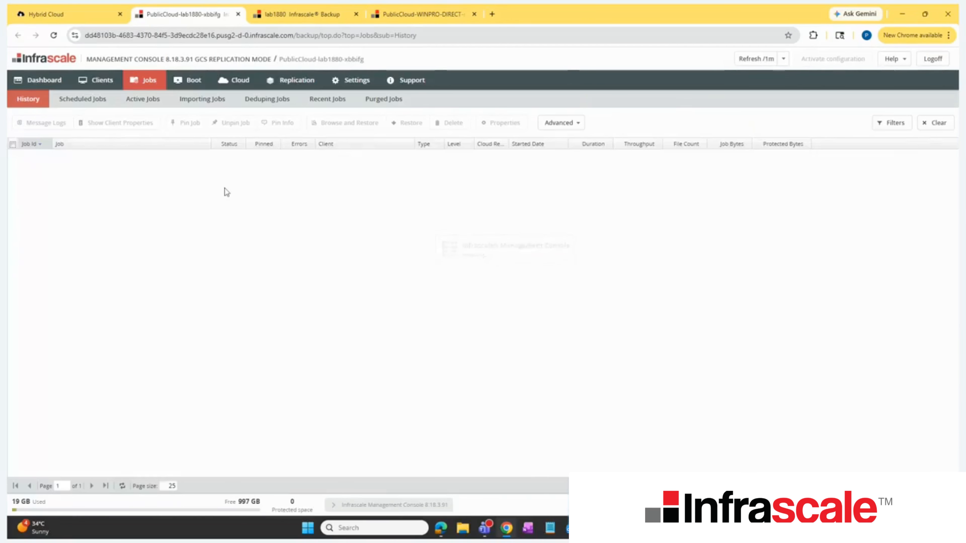
Step: Review the boot orchestration plan's device groups and the waits between them
{"action": "left_click", "coordinate": [187, 82]}
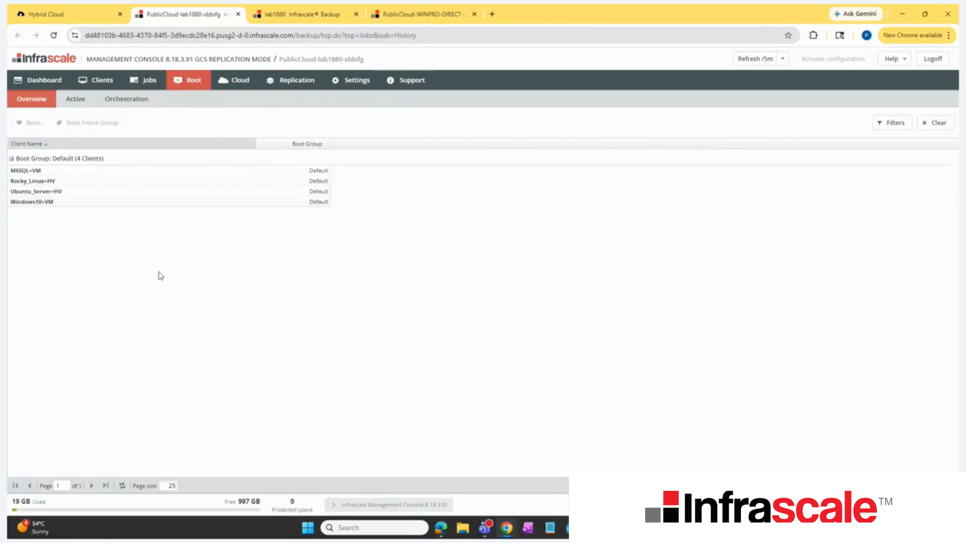
{"action": "left_click", "coordinate": [121, 100]}
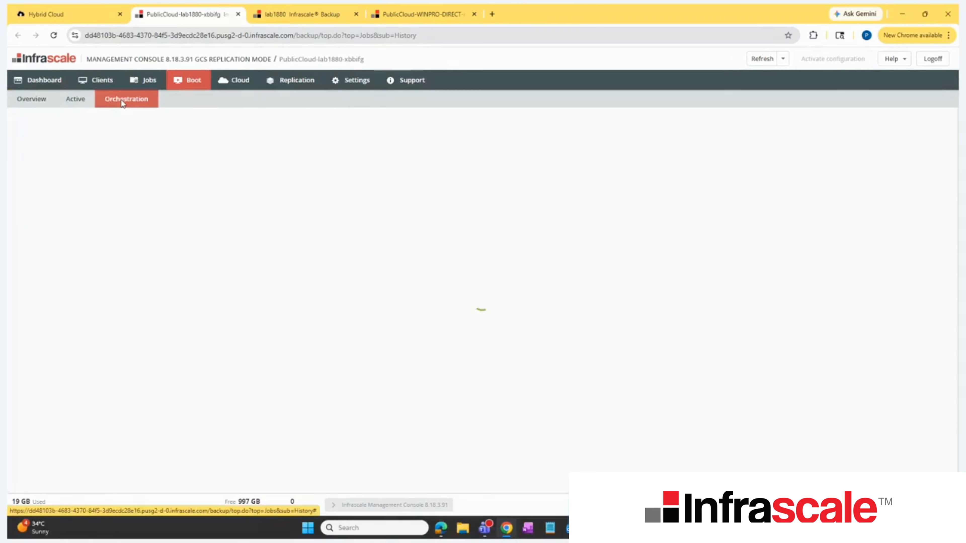
{"action": "scroll", "coordinate": [449, 252], "scroll_direction": "down", "scroll_amount": 3}
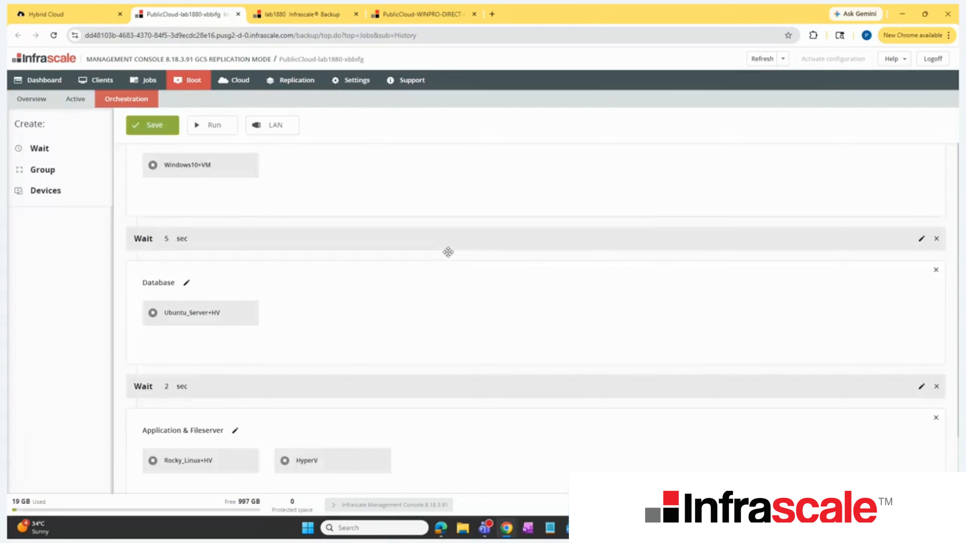
{"action": "scroll", "coordinate": [448, 252], "scroll_direction": "up", "scroll_amount": 1}
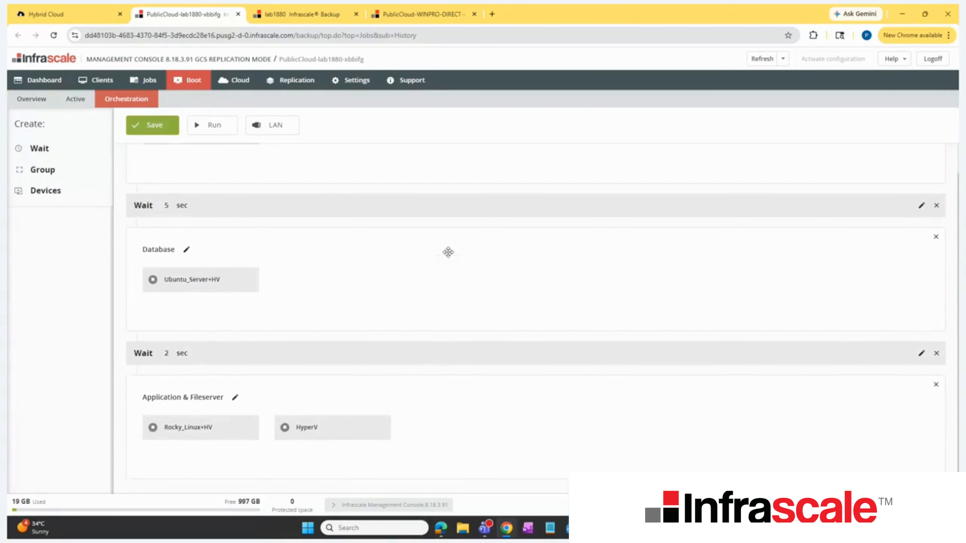
{"action": "scroll", "coordinate": [448, 252], "scroll_direction": "up", "scroll_amount": 2}
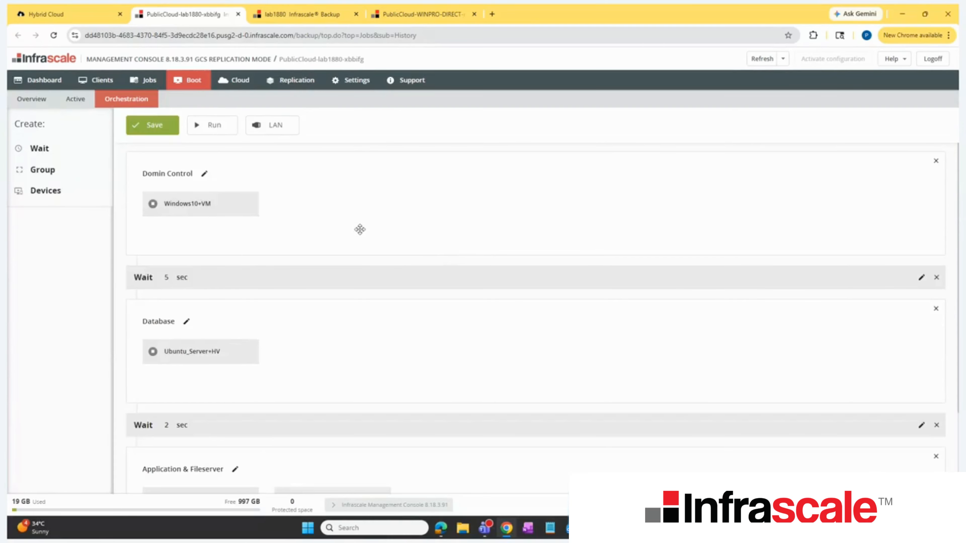
Step: Switch the DR LAN's outbound access off and back on, and apply the DR LAN configuration
{"action": "left_click", "coordinate": [275, 131]}
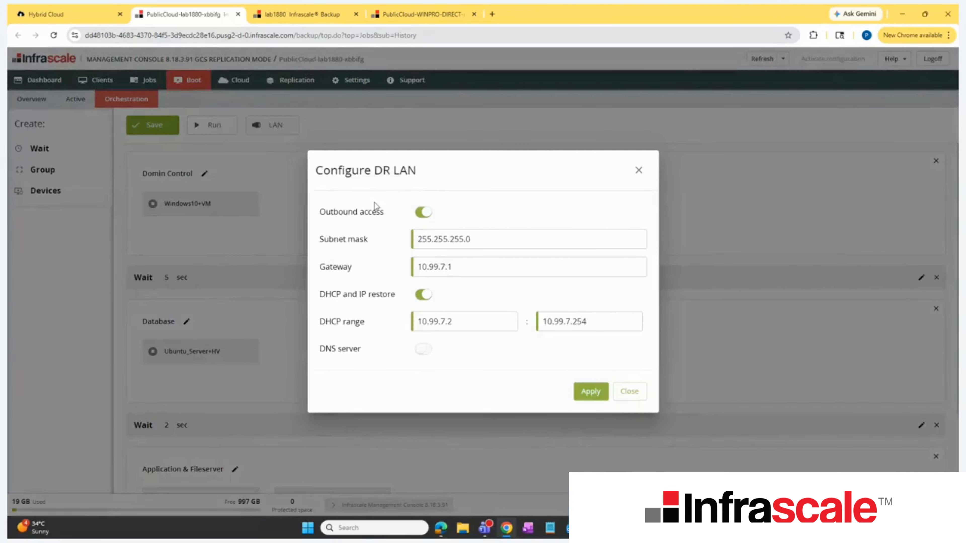
{"action": "left_click", "coordinate": [423, 212]}
{"action": "left_click", "coordinate": [423, 212]}
{"action": "left_click", "coordinate": [590, 391]}
Step: Run the boot orchestration and compare its plan with the list of active boots
{"action": "left_click", "coordinate": [211, 131]}
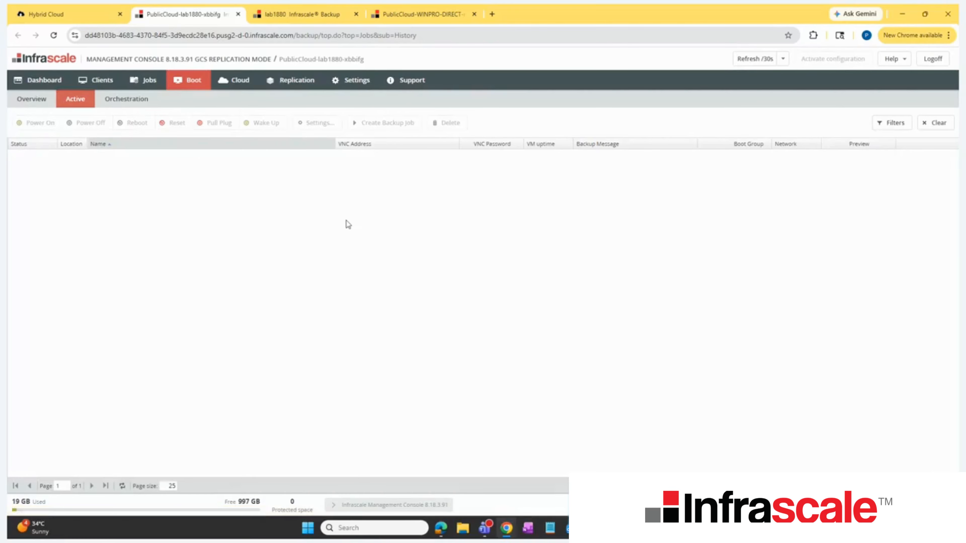
{"action": "left_click", "coordinate": [139, 99]}
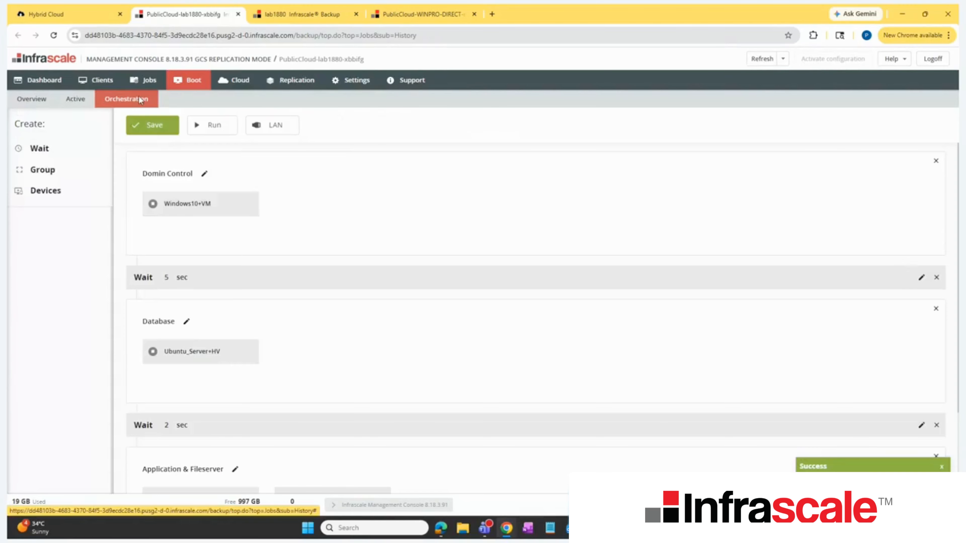
{"action": "left_click", "coordinate": [76, 99]}
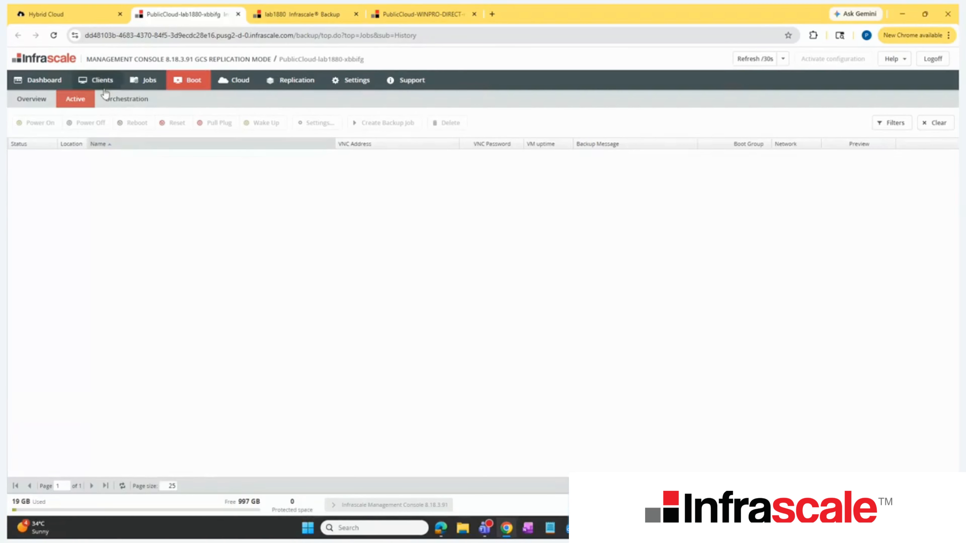
{"action": "left_click", "coordinate": [115, 102]}
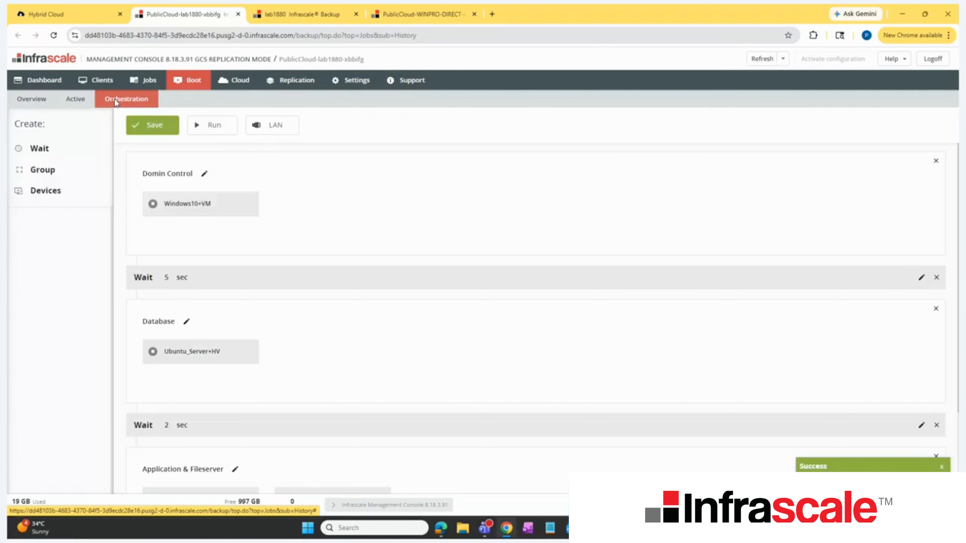
{"action": "left_click", "coordinate": [73, 100]}
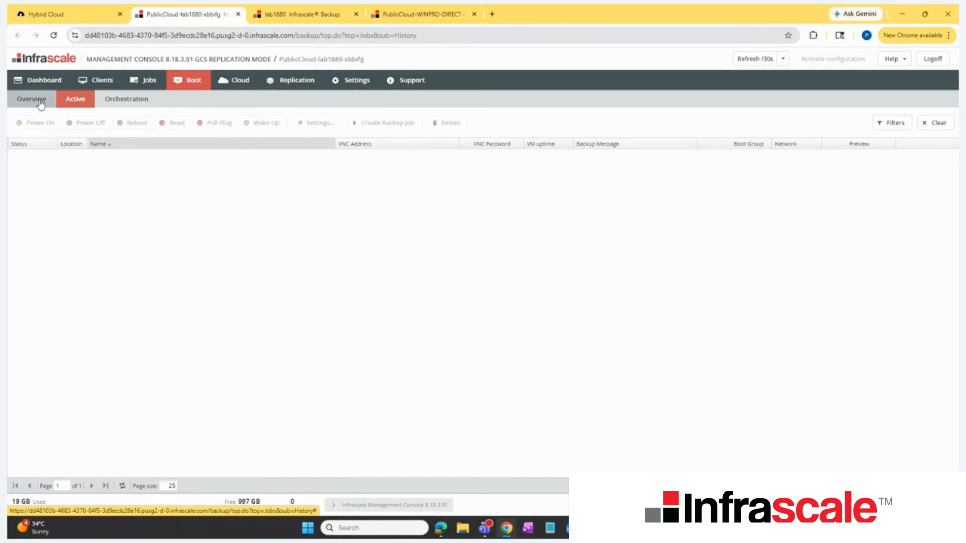
Step: Review the DR LAN configuration of the orchestration plan again and close it unchanged
{"action": "left_click", "coordinate": [110, 98]}
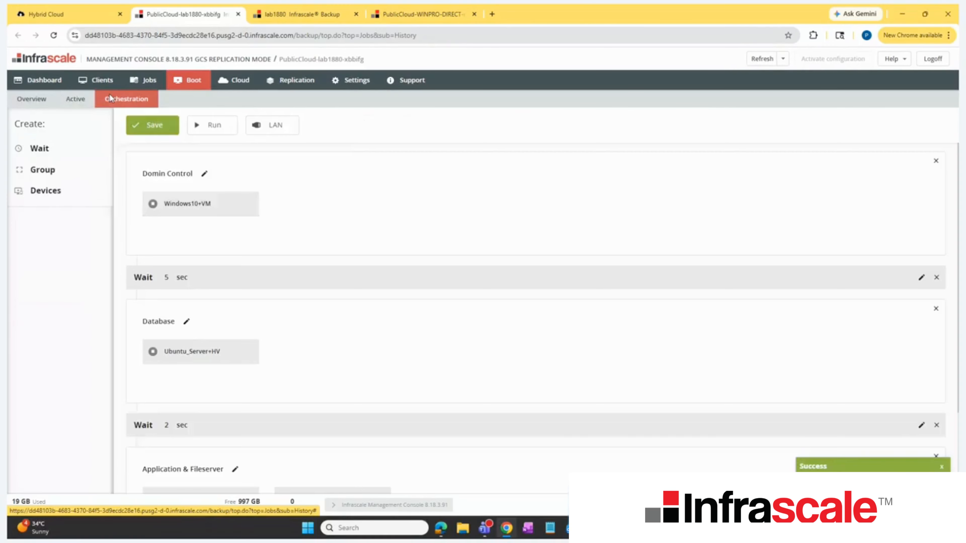
{"action": "left_click", "coordinate": [270, 125]}
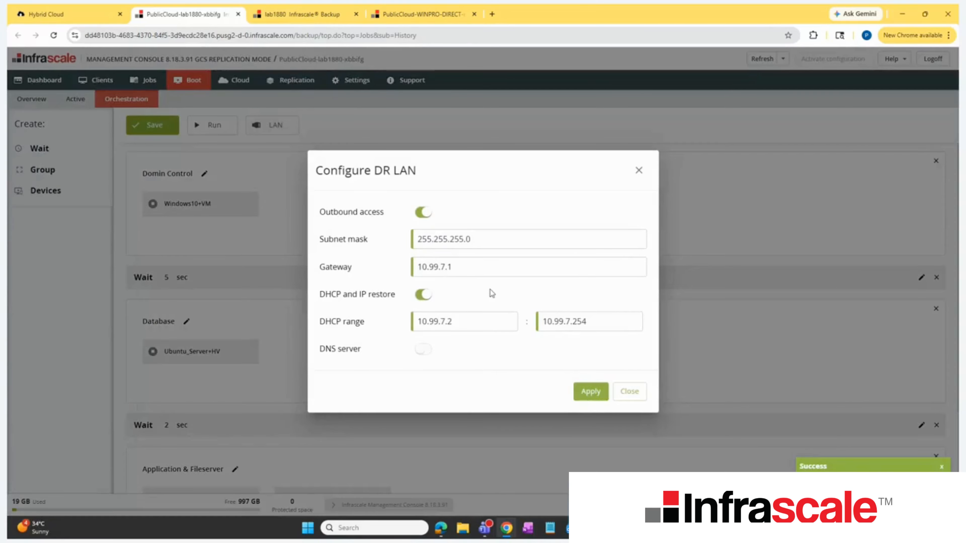
{"action": "left_click", "coordinate": [638, 171]}
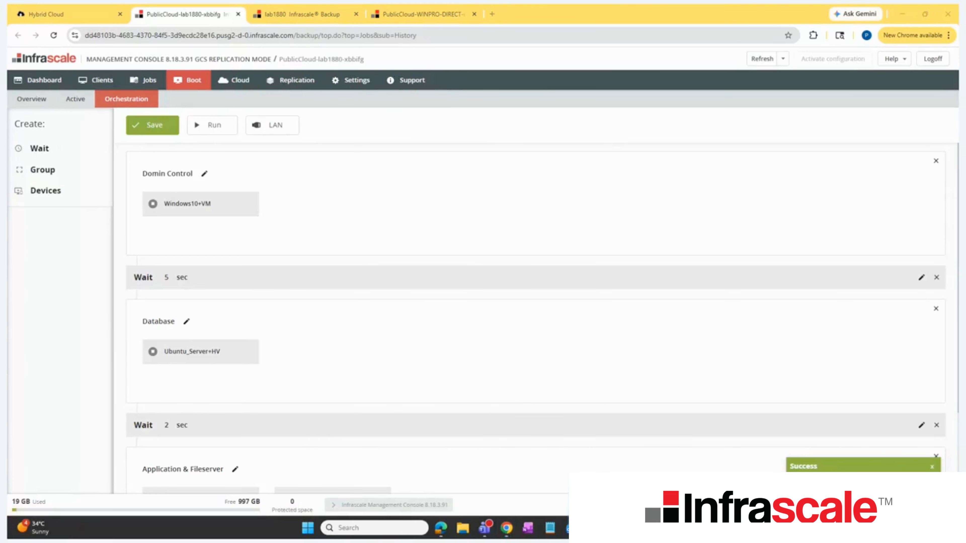
Step: Bring the DR LAN VPN connection window into view and start a Remote Desktop Connection to 192.168.100.30
{"action": "left_click_drag", "start_coordinate": [8, 203], "coordinate": [425, 174]}
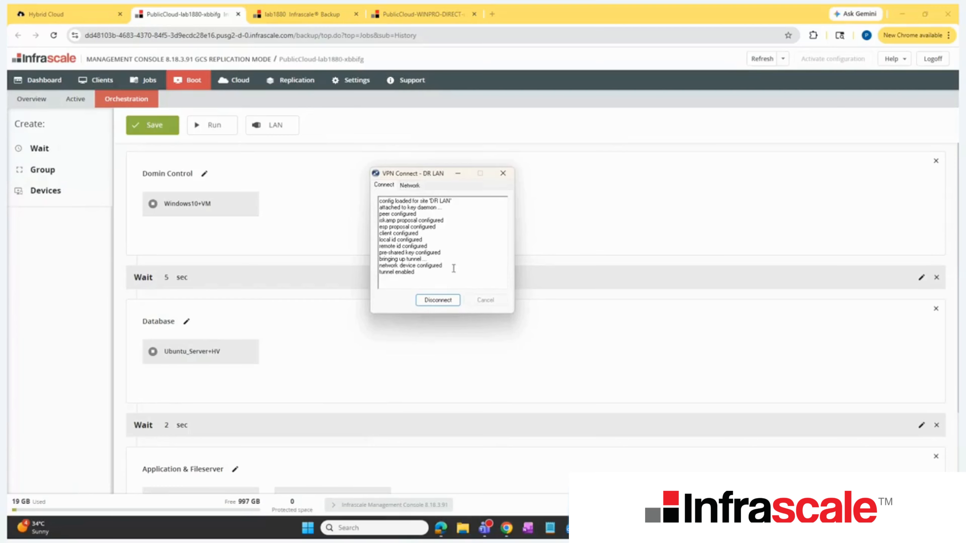
{"action": "left_click", "coordinate": [354, 530]}
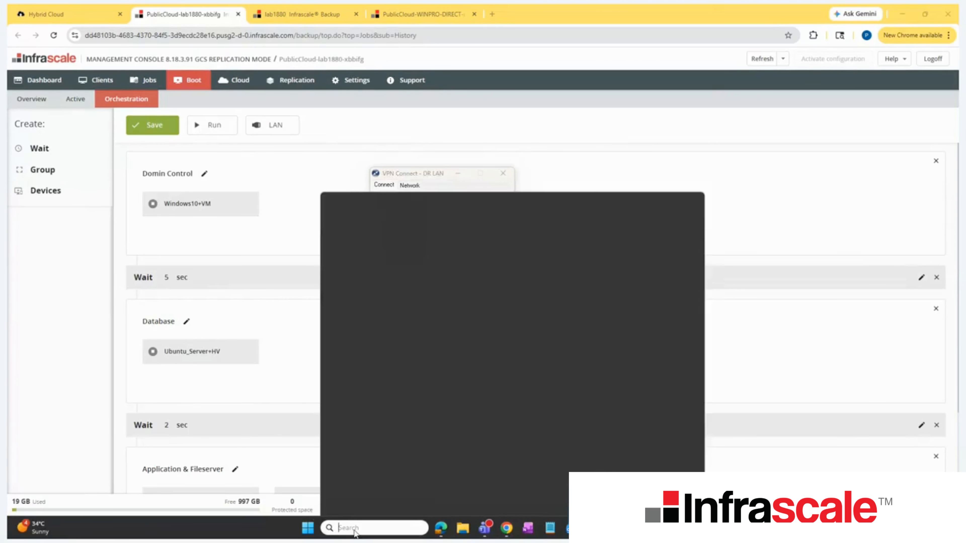
{"action": "type", "text": "re"}
{"action": "left_click", "coordinate": [380, 228]}
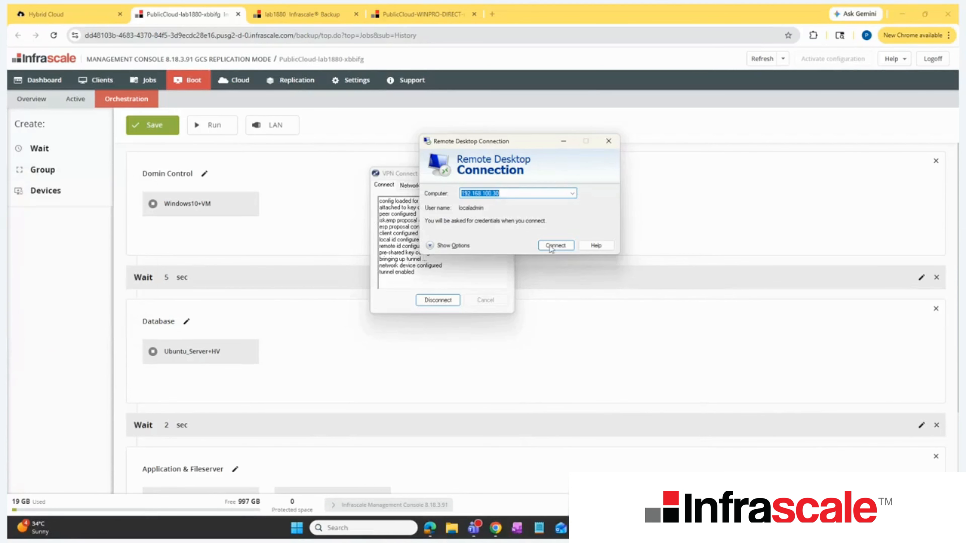
{"action": "left_click", "coordinate": [554, 248]}
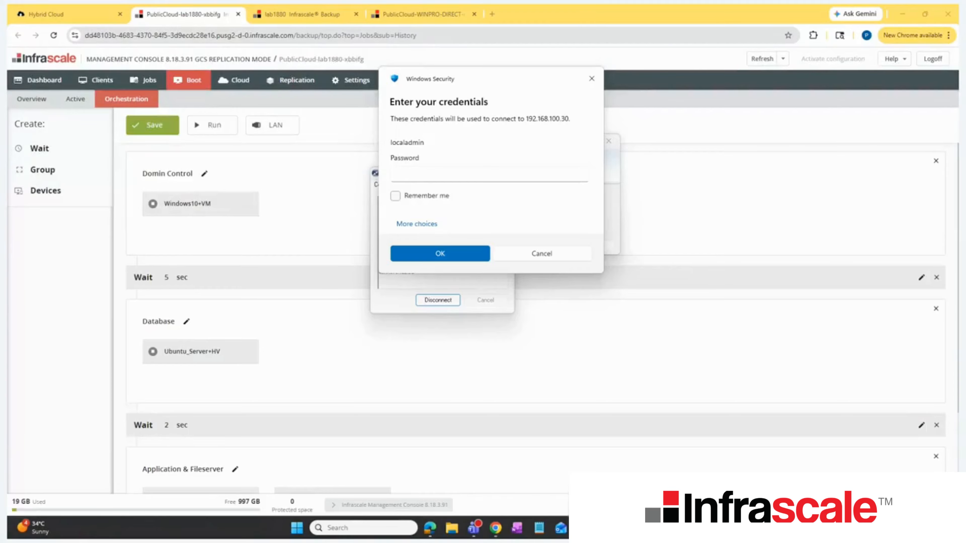
Step: Enter the account password for the remote desktop session and submit the credentials
{"action": "left_click", "coordinate": [424, 174]}
{"action": "type", "text": "************"}
{"action": "left_click", "coordinate": [446, 256]}
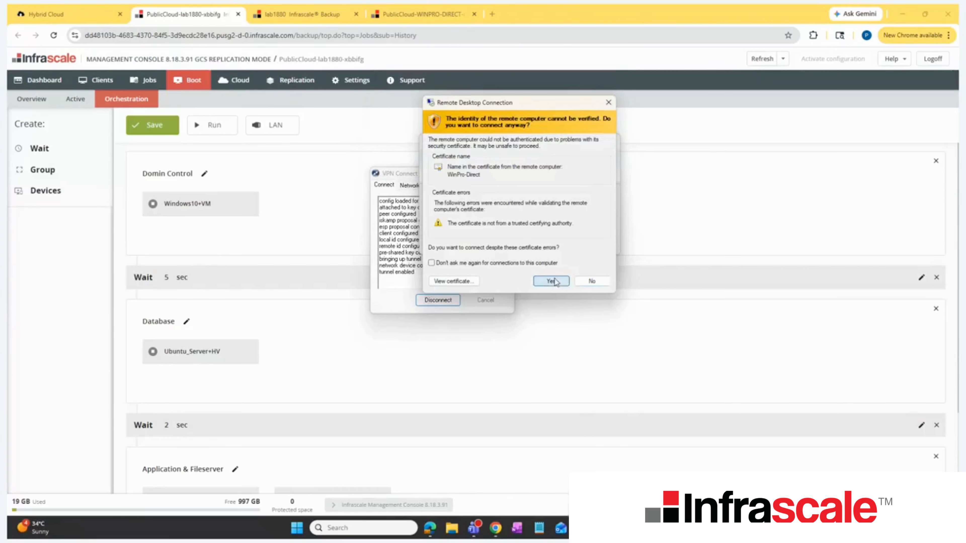
Step: Accept the certificate warning and connect to the remote computer WinPro-Direct
{"action": "left_click", "coordinate": [534, 275]}
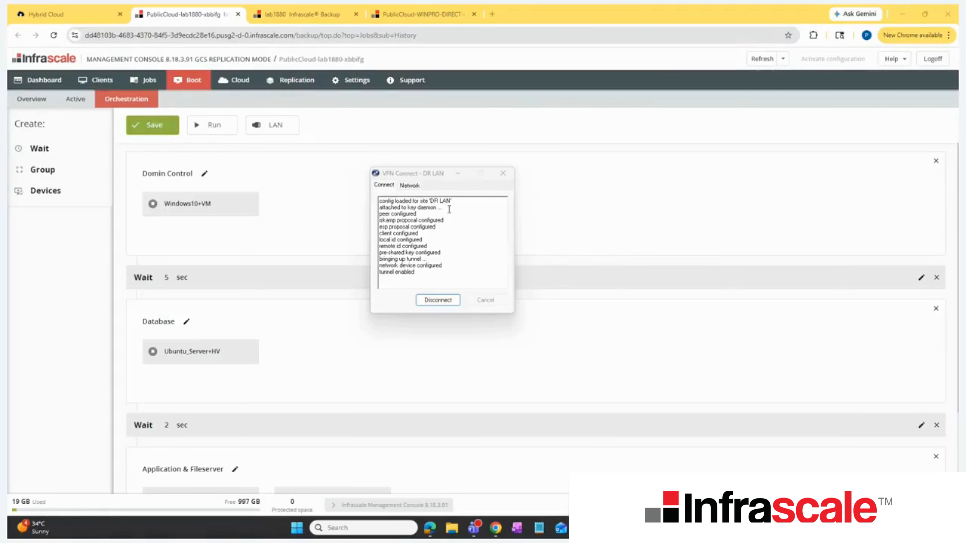
Step: View the active boots on lab1880 and the list of running DR runs in the Hybrid Cloud dashboard
{"action": "left_click", "coordinate": [293, 14]}
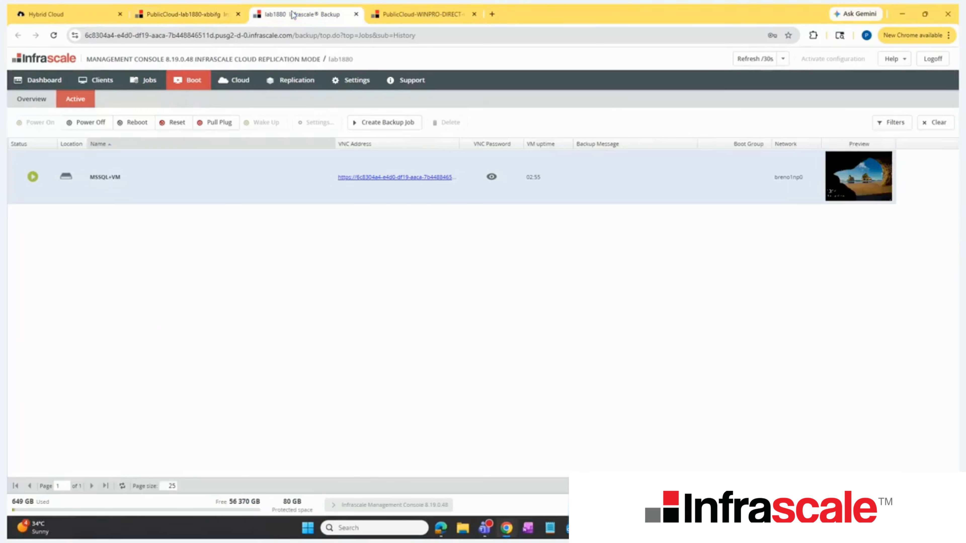
{"action": "left_click", "coordinate": [92, 10]}
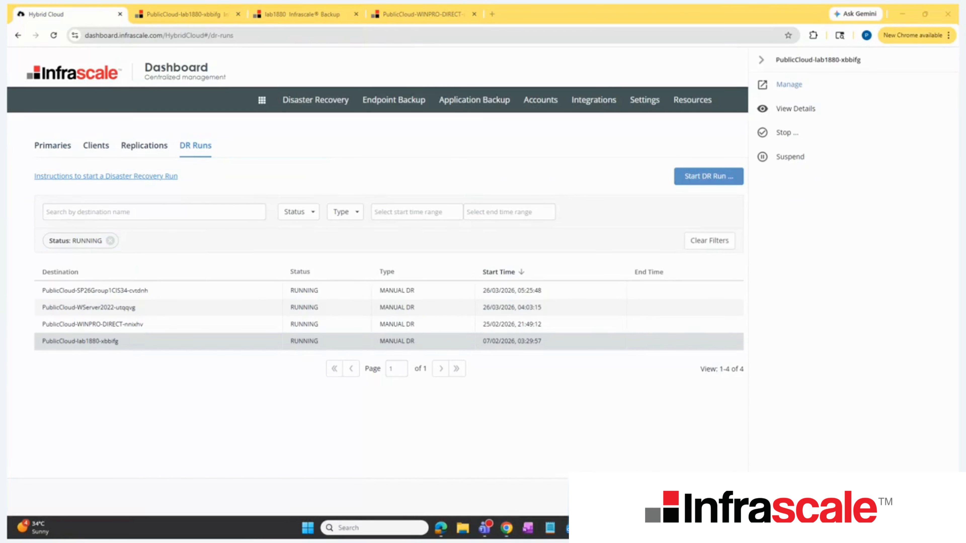
Step: Power off the active MSSQL+VM boot in the lab1880 console and confirm stopping the VM
{"action": "left_click", "coordinate": [306, 14]}
{"action": "right_click", "coordinate": [231, 175]}
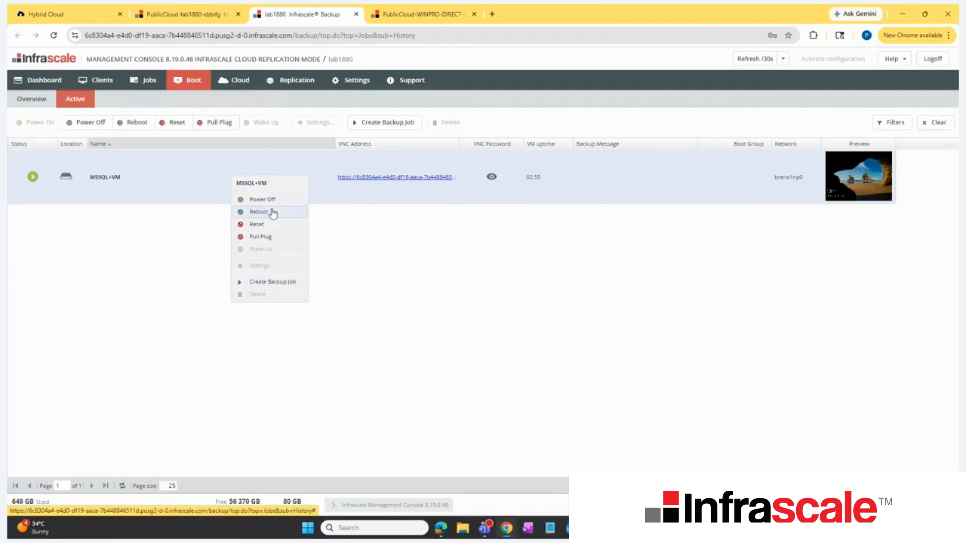
{"action": "left_click", "coordinate": [266, 199]}
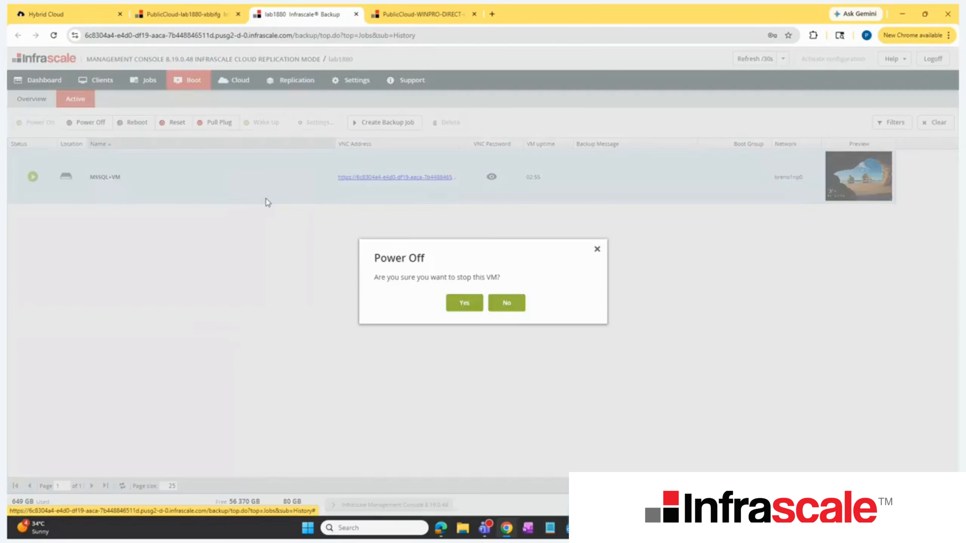
{"action": "left_click", "coordinate": [462, 303]}
{"action": "right_click", "coordinate": [173, 181]}
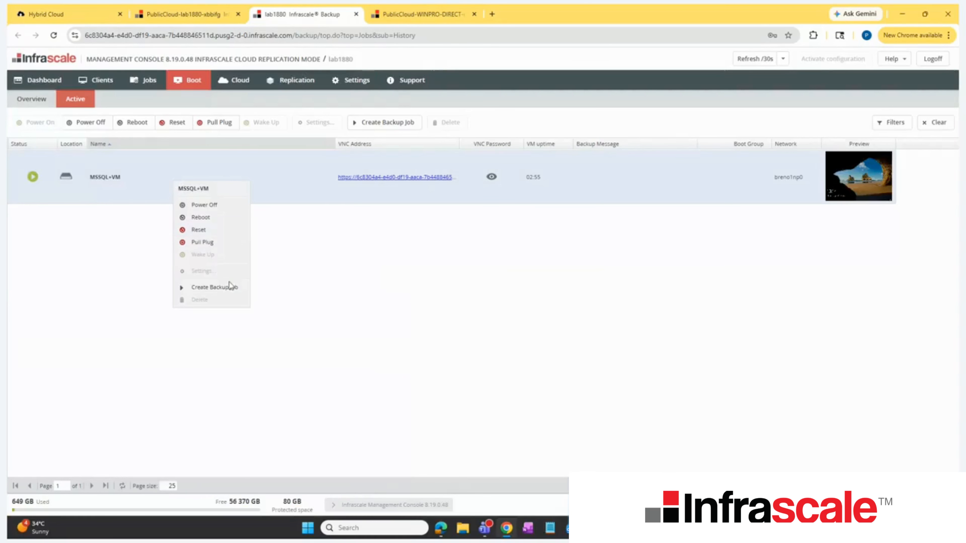
{"action": "left_click", "coordinate": [405, 374]}
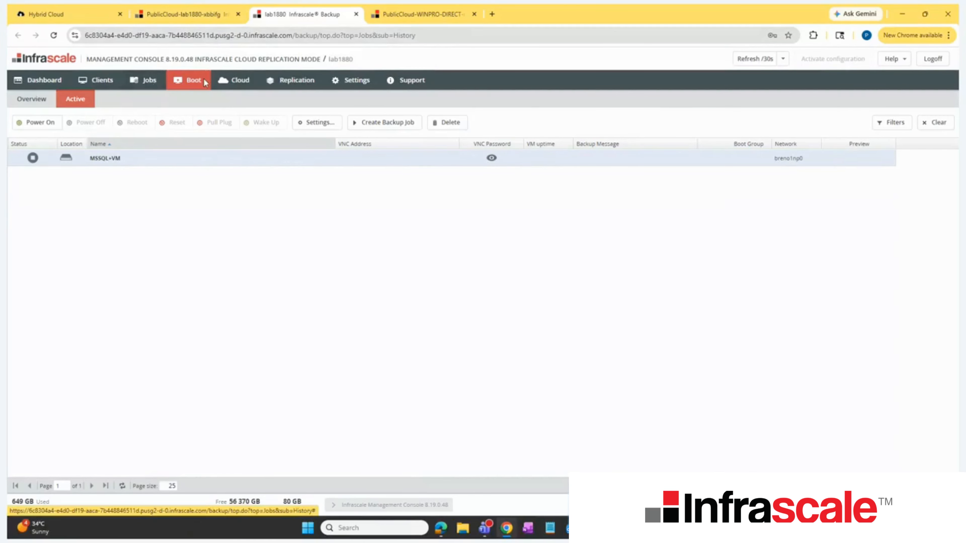
Step: Select the 2026-Mar-24 Windows10+VM snapshot in Infrascale Cloud and review its pull back, browse, restore and boot options
{"action": "left_click", "coordinate": [234, 80]}
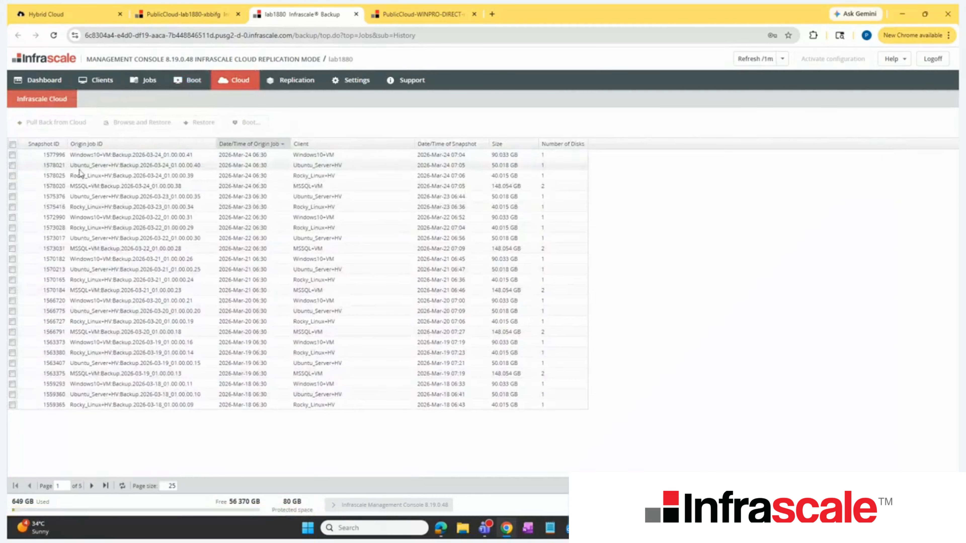
{"action": "left_click", "coordinate": [96, 156]}
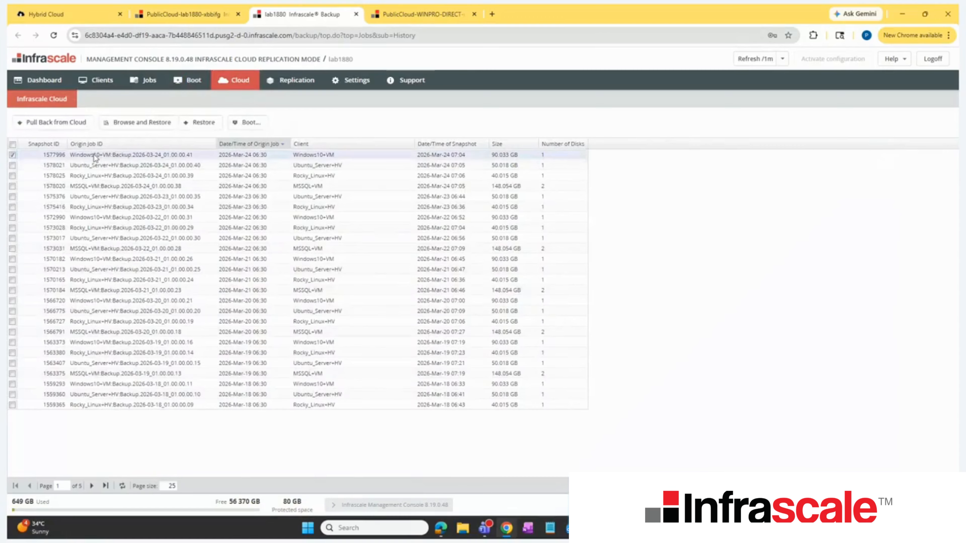
{"action": "right_click", "coordinate": [96, 158]}
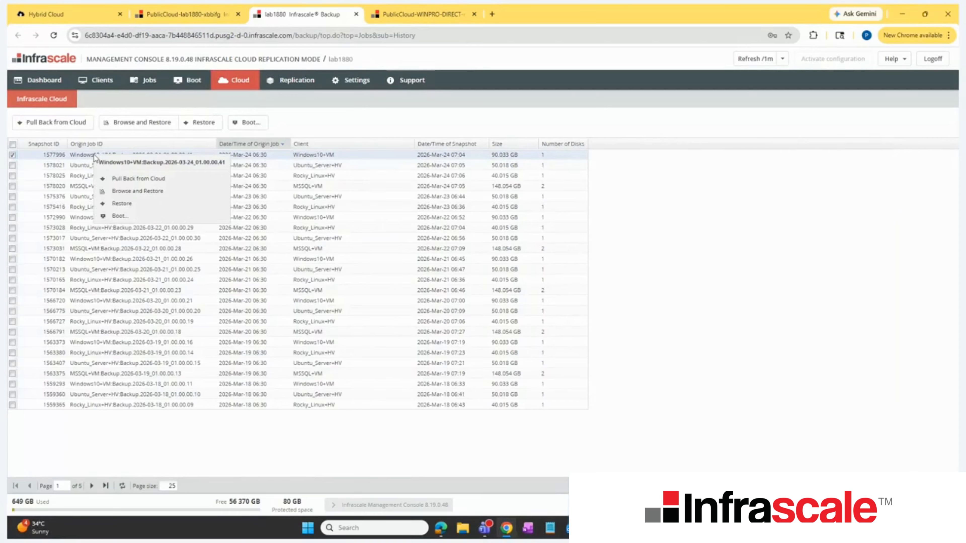
{"action": "left_click", "coordinate": [78, 156]}
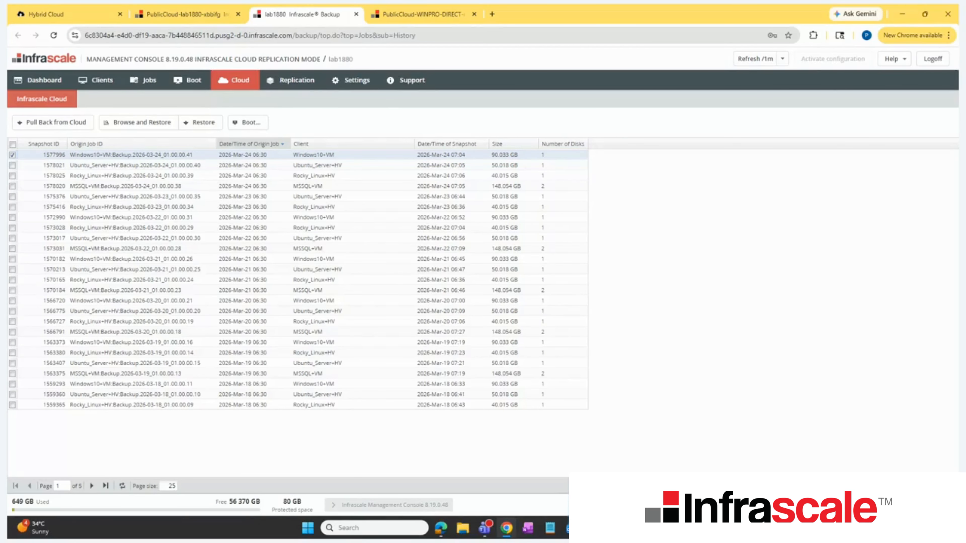
{"action": "key", "text": "alt+Tab"}
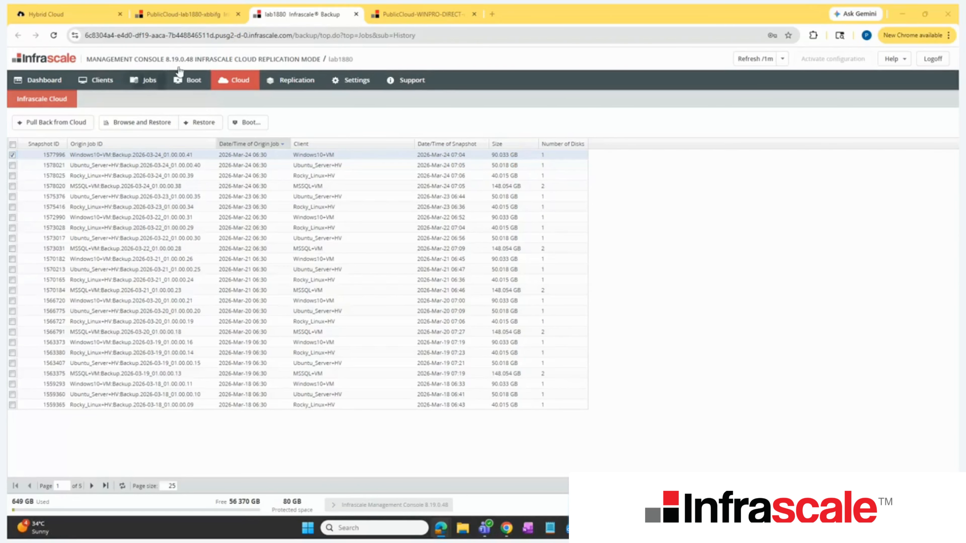
Step: Review the active WINPRO-DIRECT boot in the PublicCloud-WINPRO-DIRECT console
{"action": "left_click", "coordinate": [419, 14]}
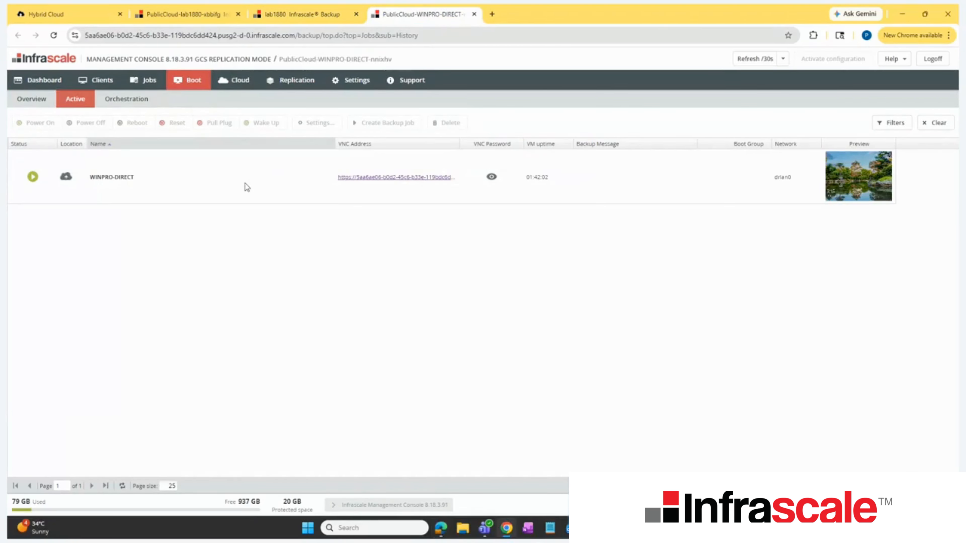
{"action": "left_click", "coordinate": [285, 185]}
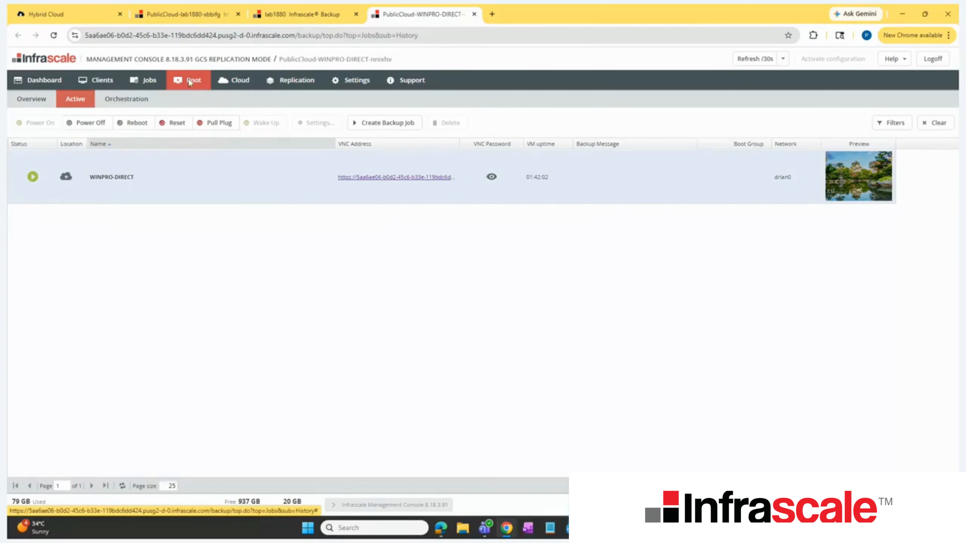
Step: Start a boot of the MSSQL+VM client from the boot overview of the PublicCloud-lab1880 console
{"action": "left_click", "coordinate": [308, 13]}
{"action": "left_click", "coordinate": [216, 14]}
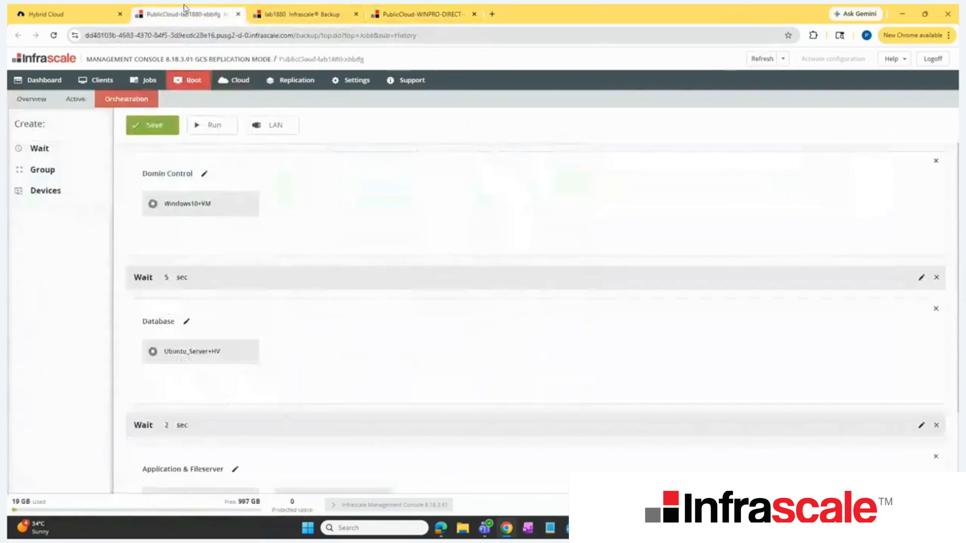
{"action": "left_click", "coordinate": [35, 98]}
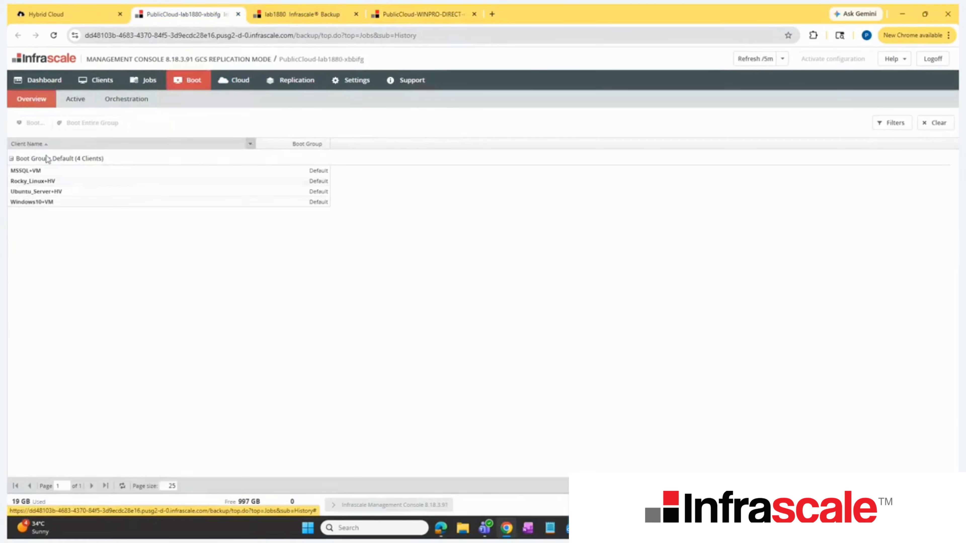
{"action": "right_click", "coordinate": [57, 177]}
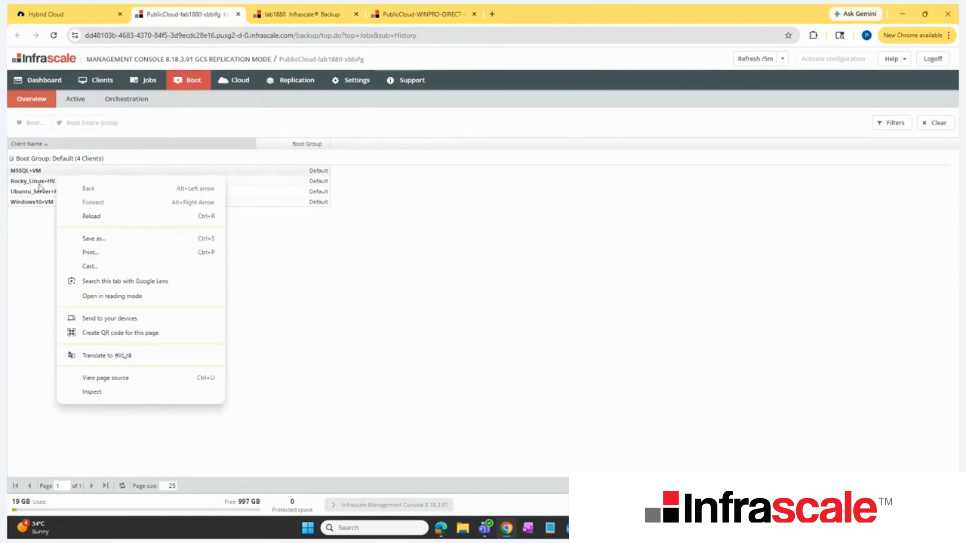
{"action": "left_click", "coordinate": [39, 171]}
{"action": "right_click", "coordinate": [39, 170]}
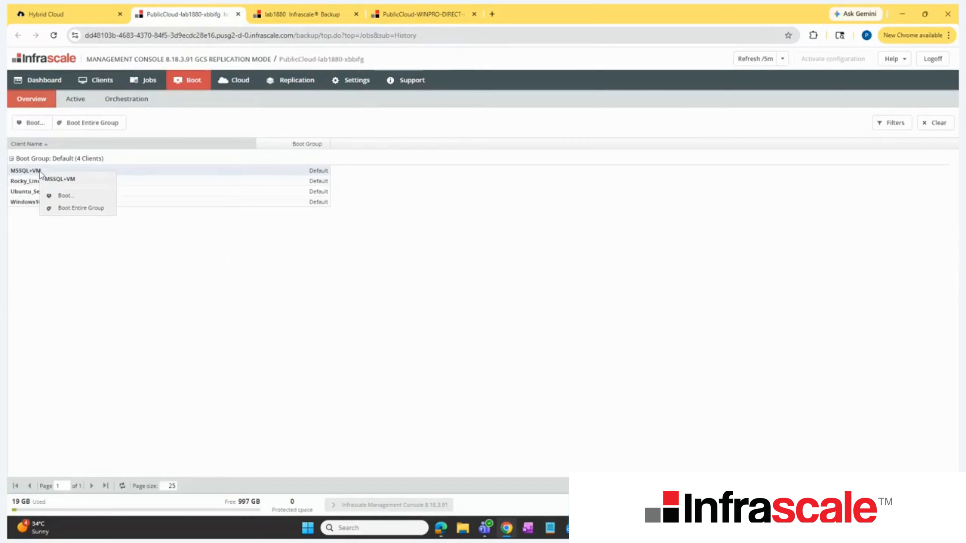
{"action": "left_click", "coordinate": [66, 197]}
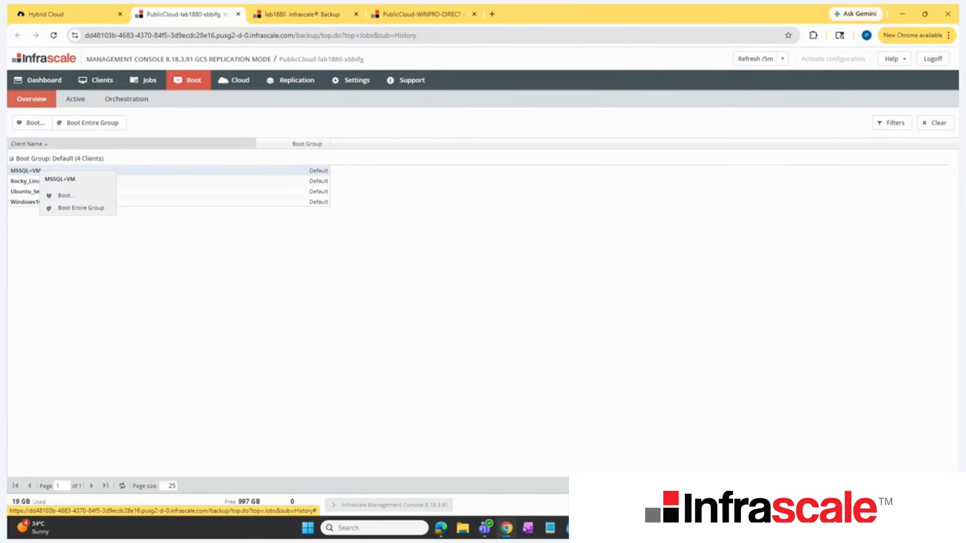